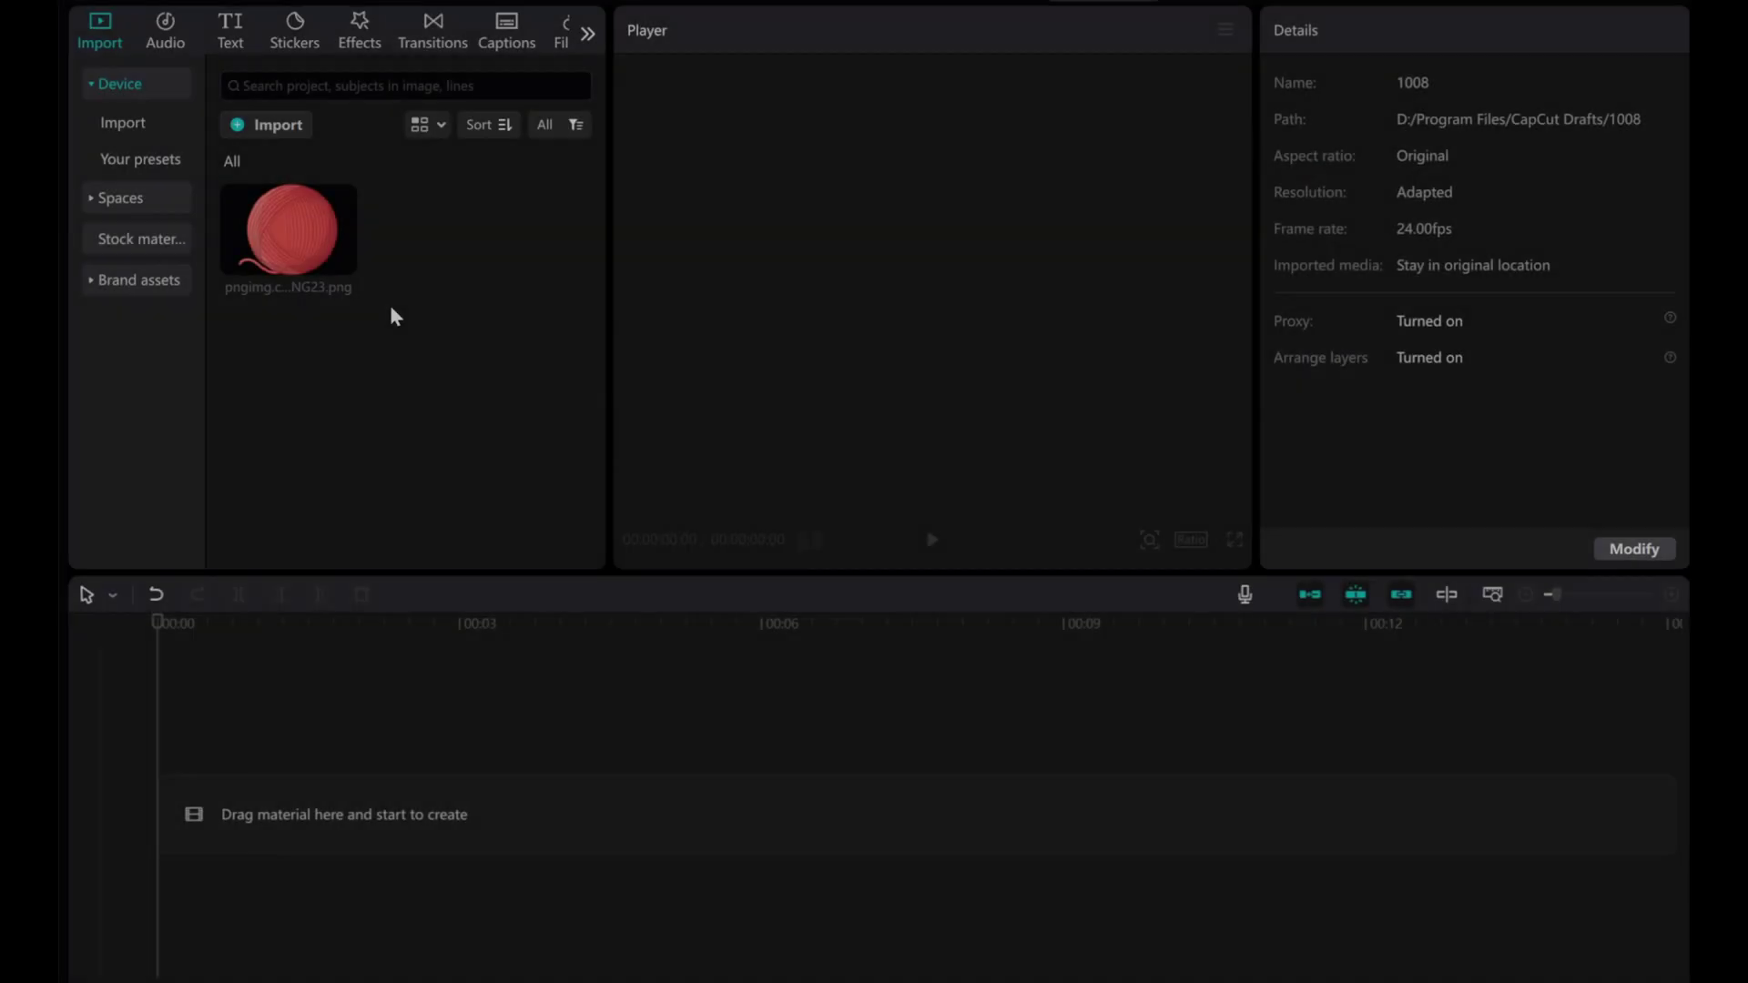
Preview the yarn-ball image pngimg.com - yarn_PNG23.png in the Player.
left_click(327, 261)
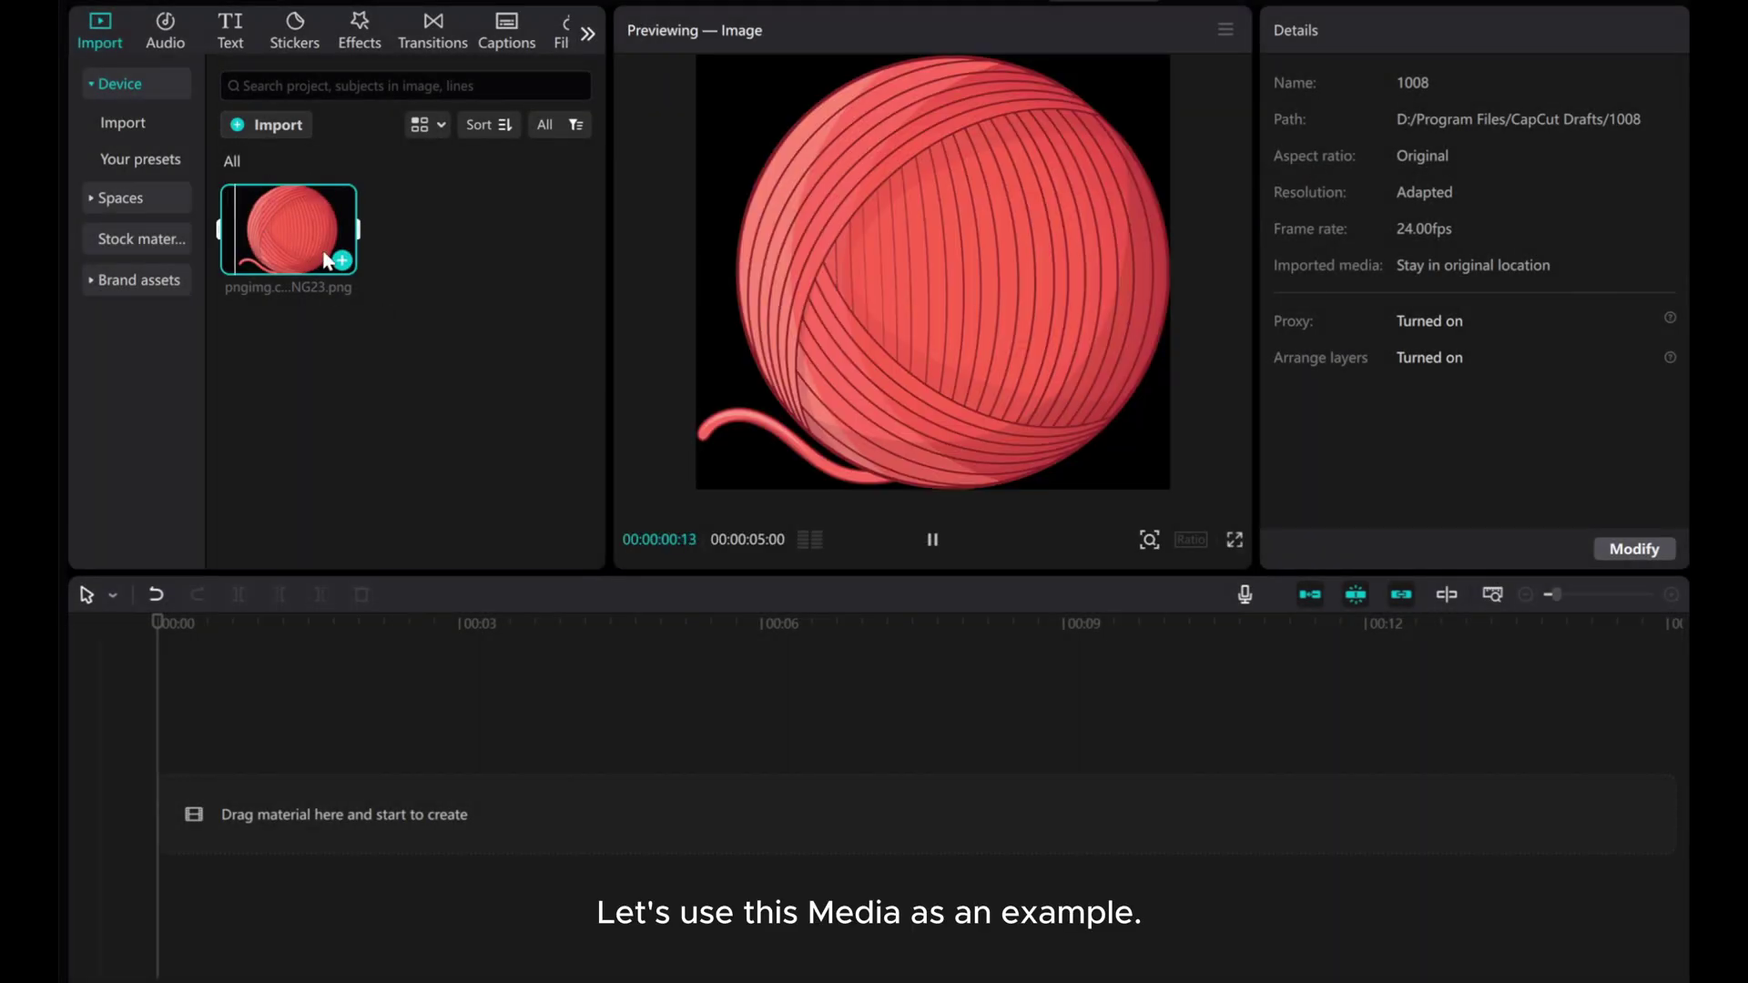
Add the yarn image to the timeline and set the frame ratio to 16:9.
left_click(342, 261)
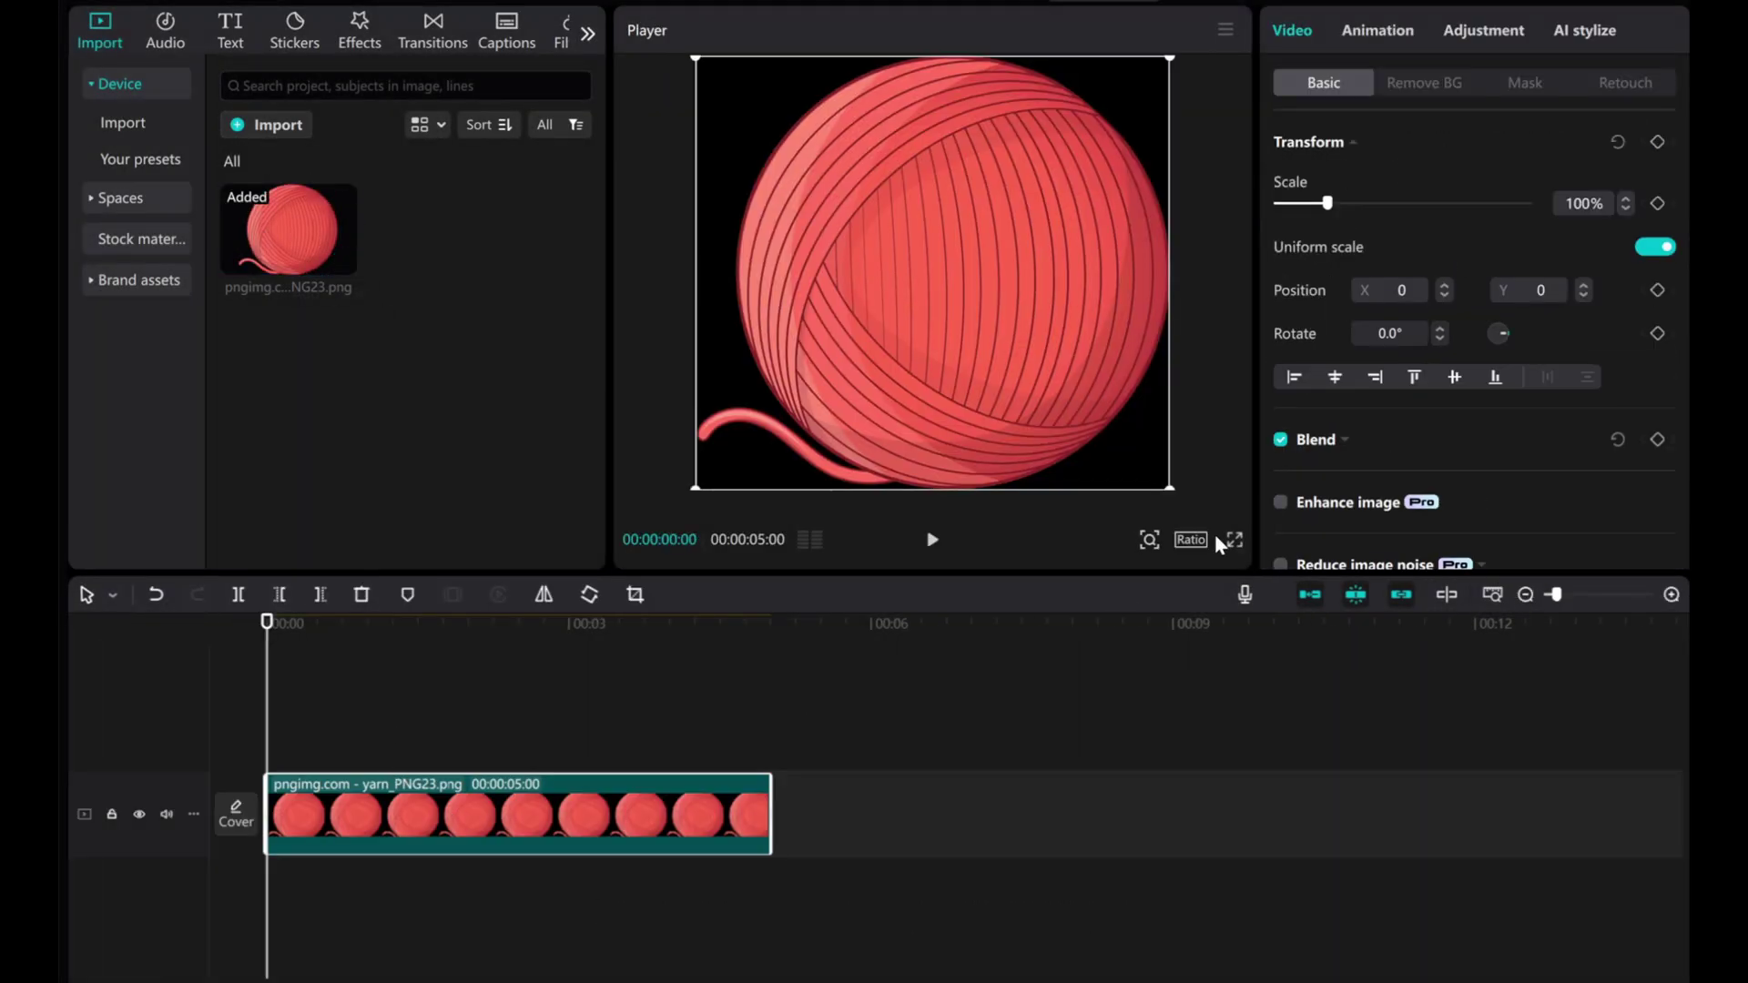
left_click(1191, 540)
left_click(1251, 625)
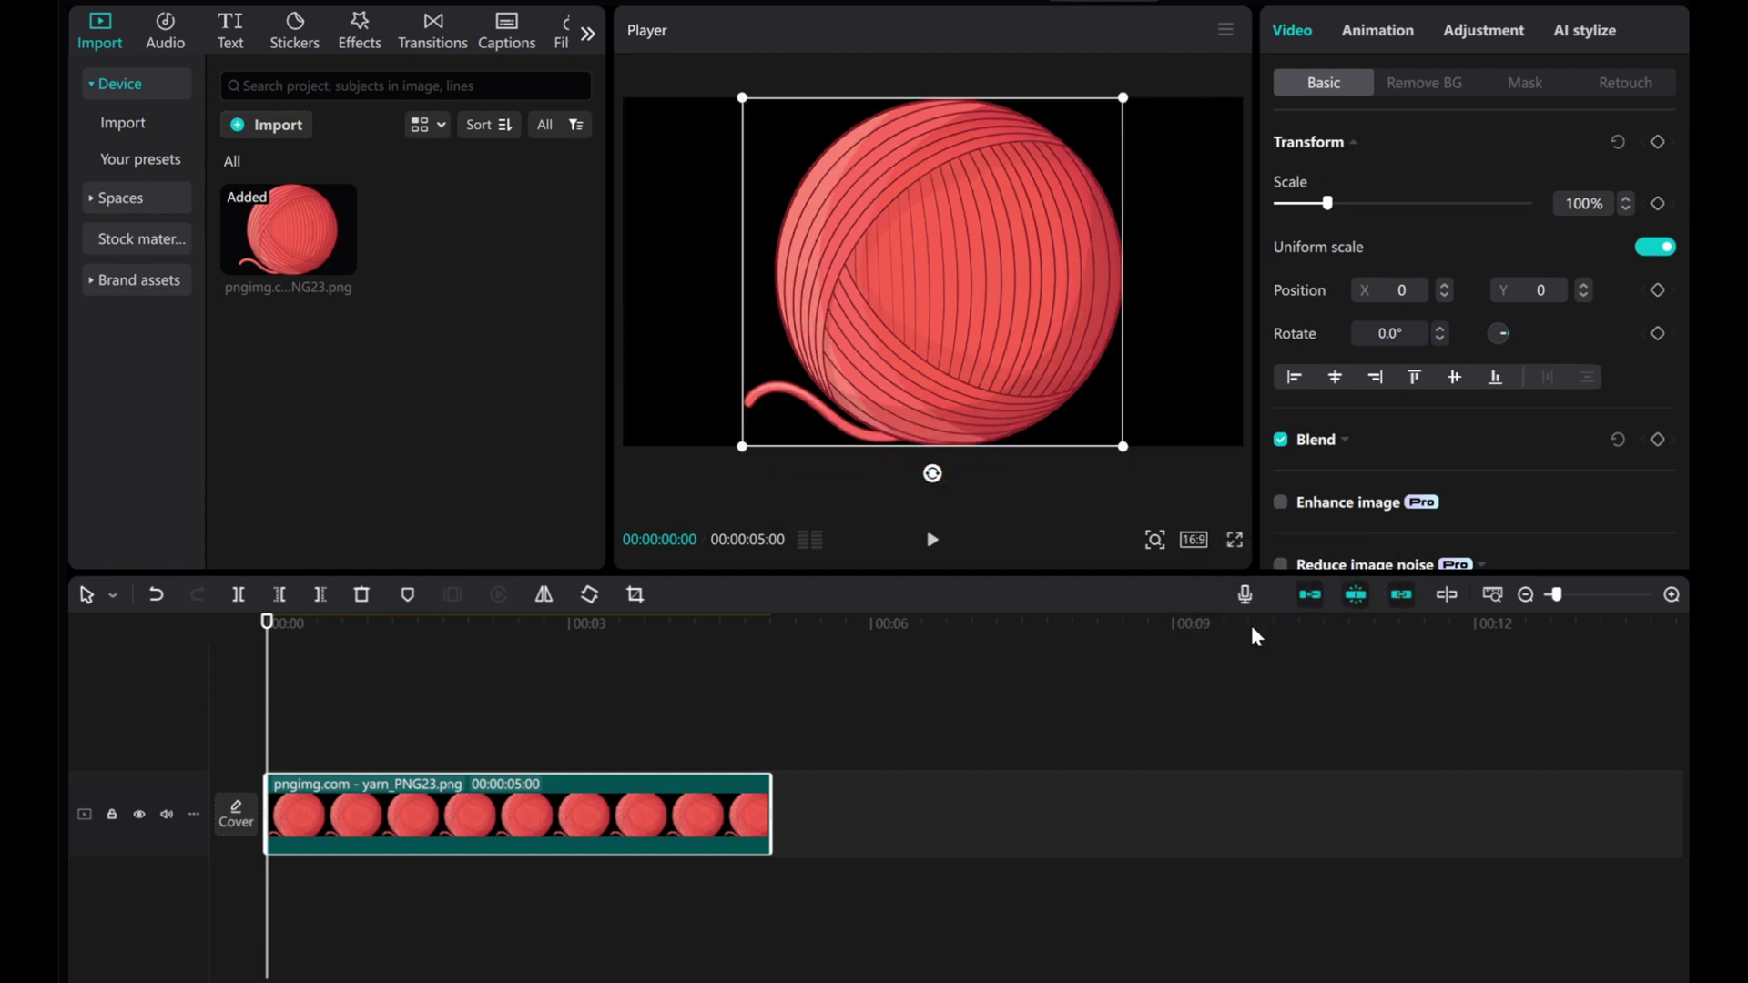
At 00:00:00:16, shrink the yarn ball to 32% and keyframe it at the left edge (X -1538).
left_click_drag(739, 97, 861, 207)
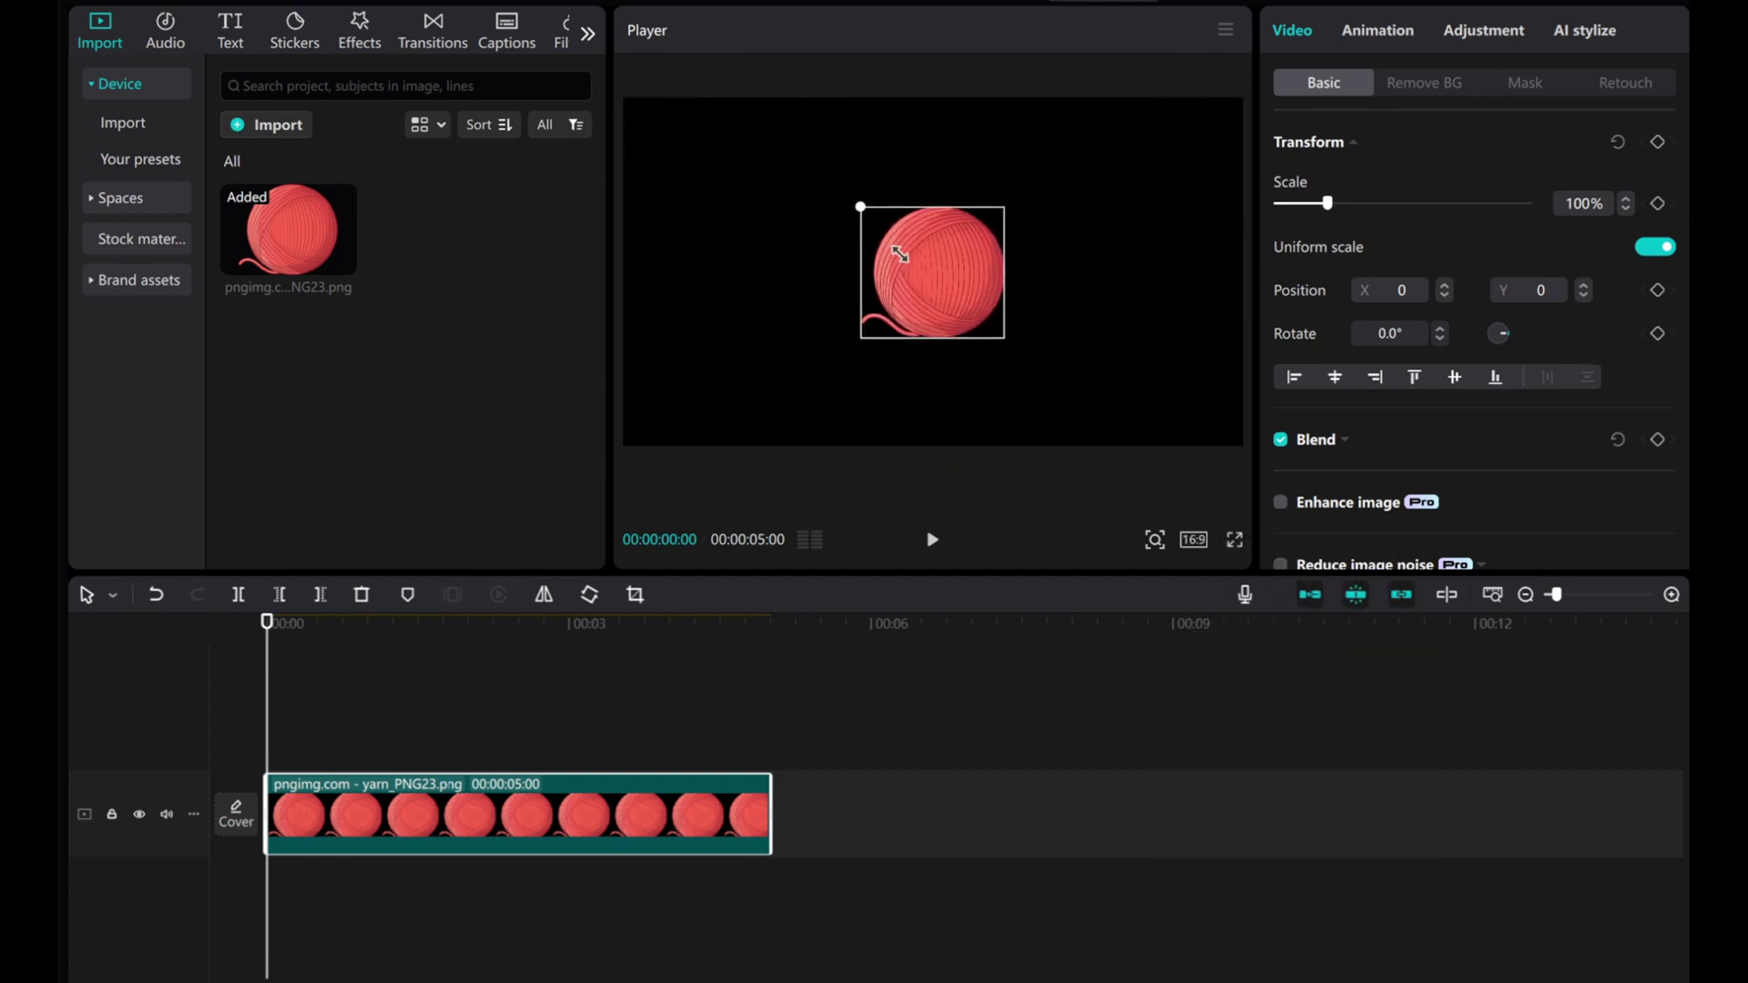
left_click_drag(265, 755, 336, 737)
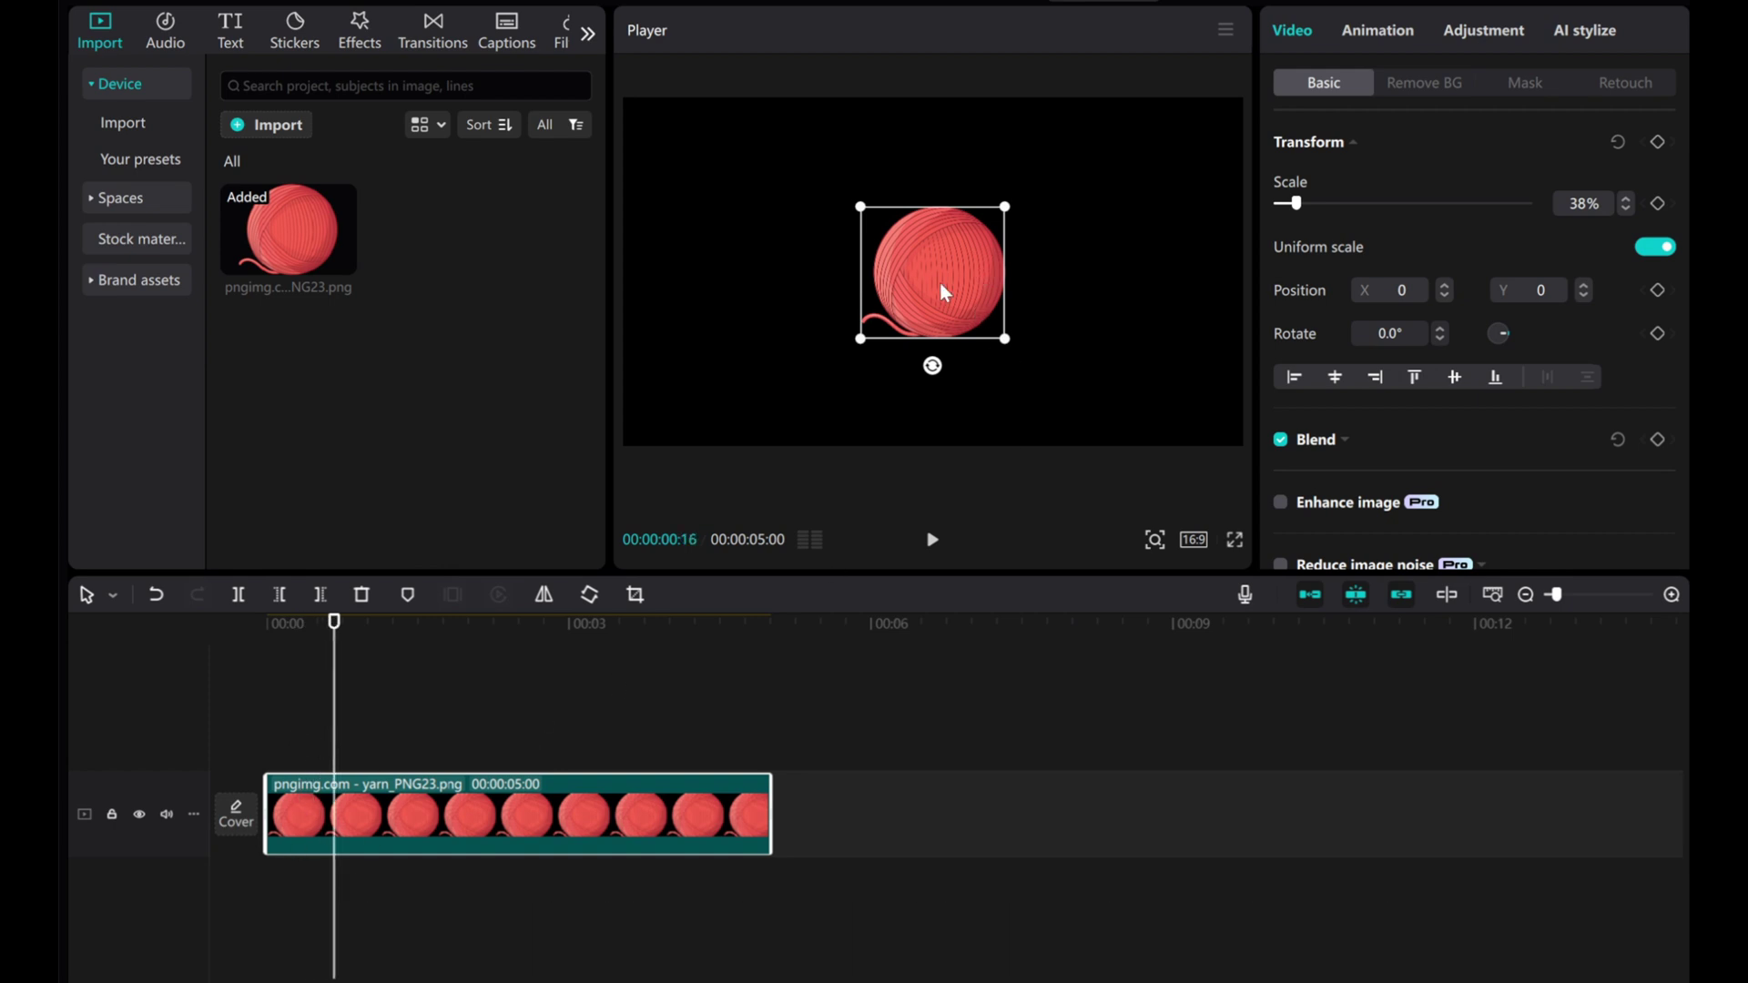
left_click_drag(1006, 339, 994, 328)
left_click_drag(927, 268, 681, 265)
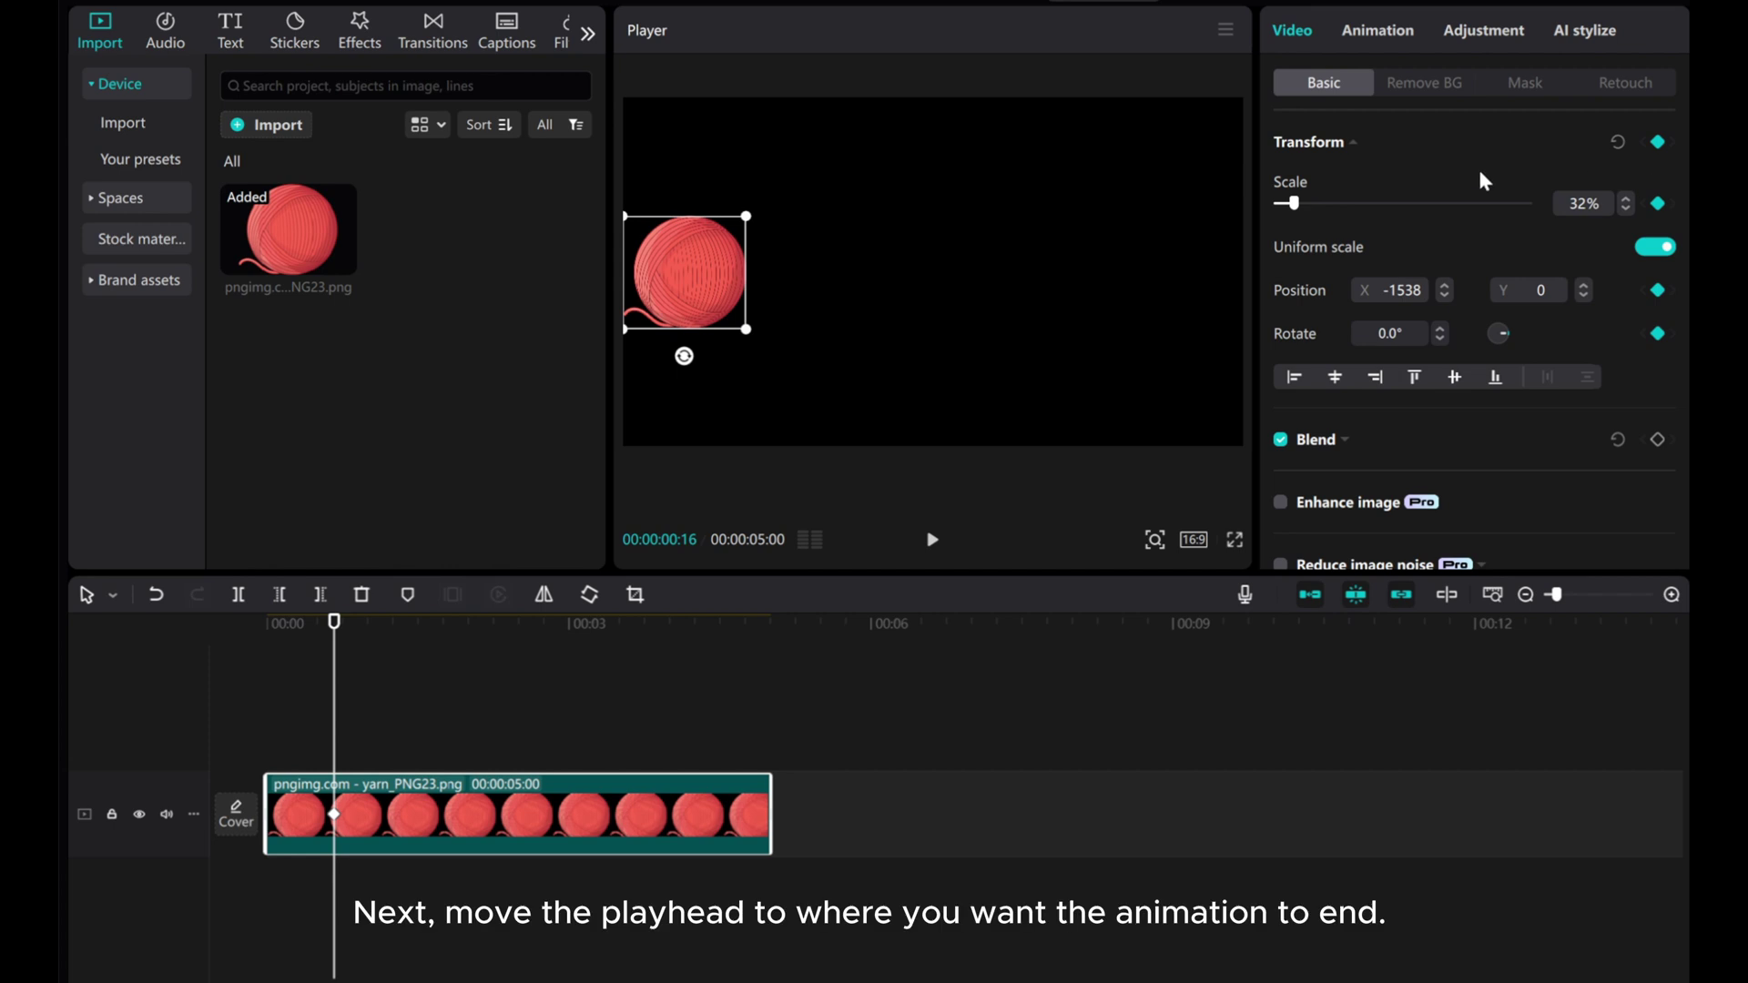
Keyframe the yarn ball at X 1431 at 00:03 and preview the left-to-right slide.
left_click_drag(336, 682, 569, 693)
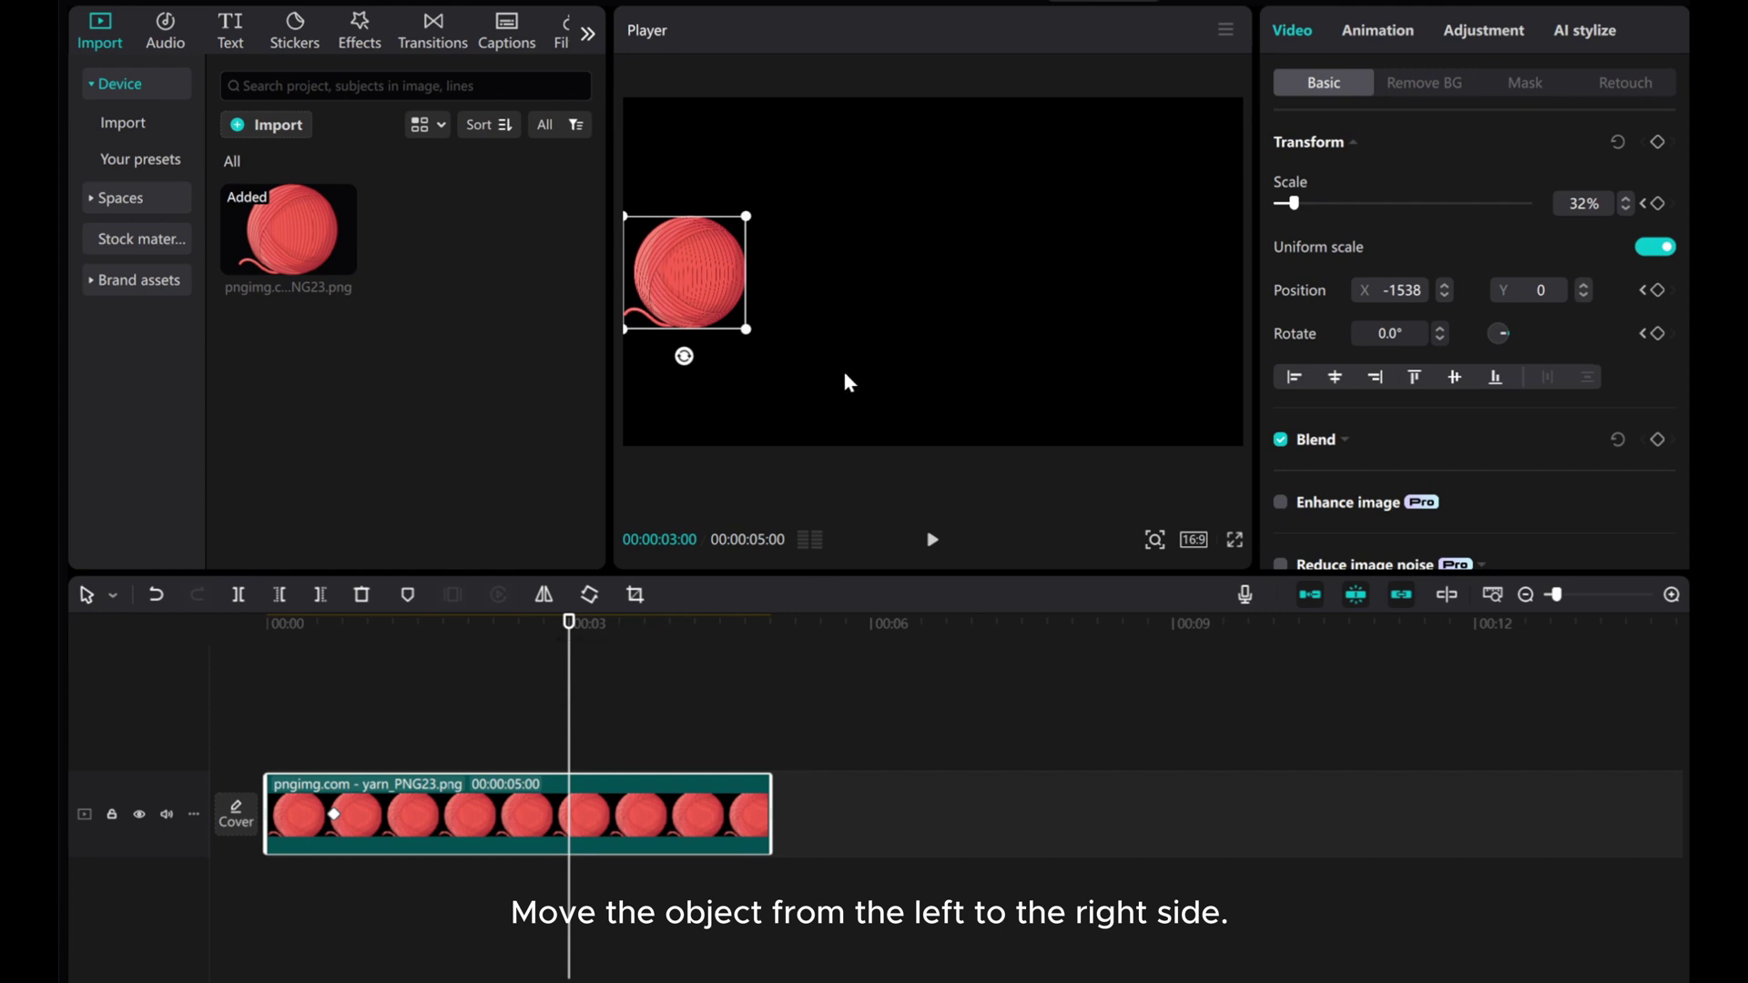
left_click_drag(671, 291, 1158, 280)
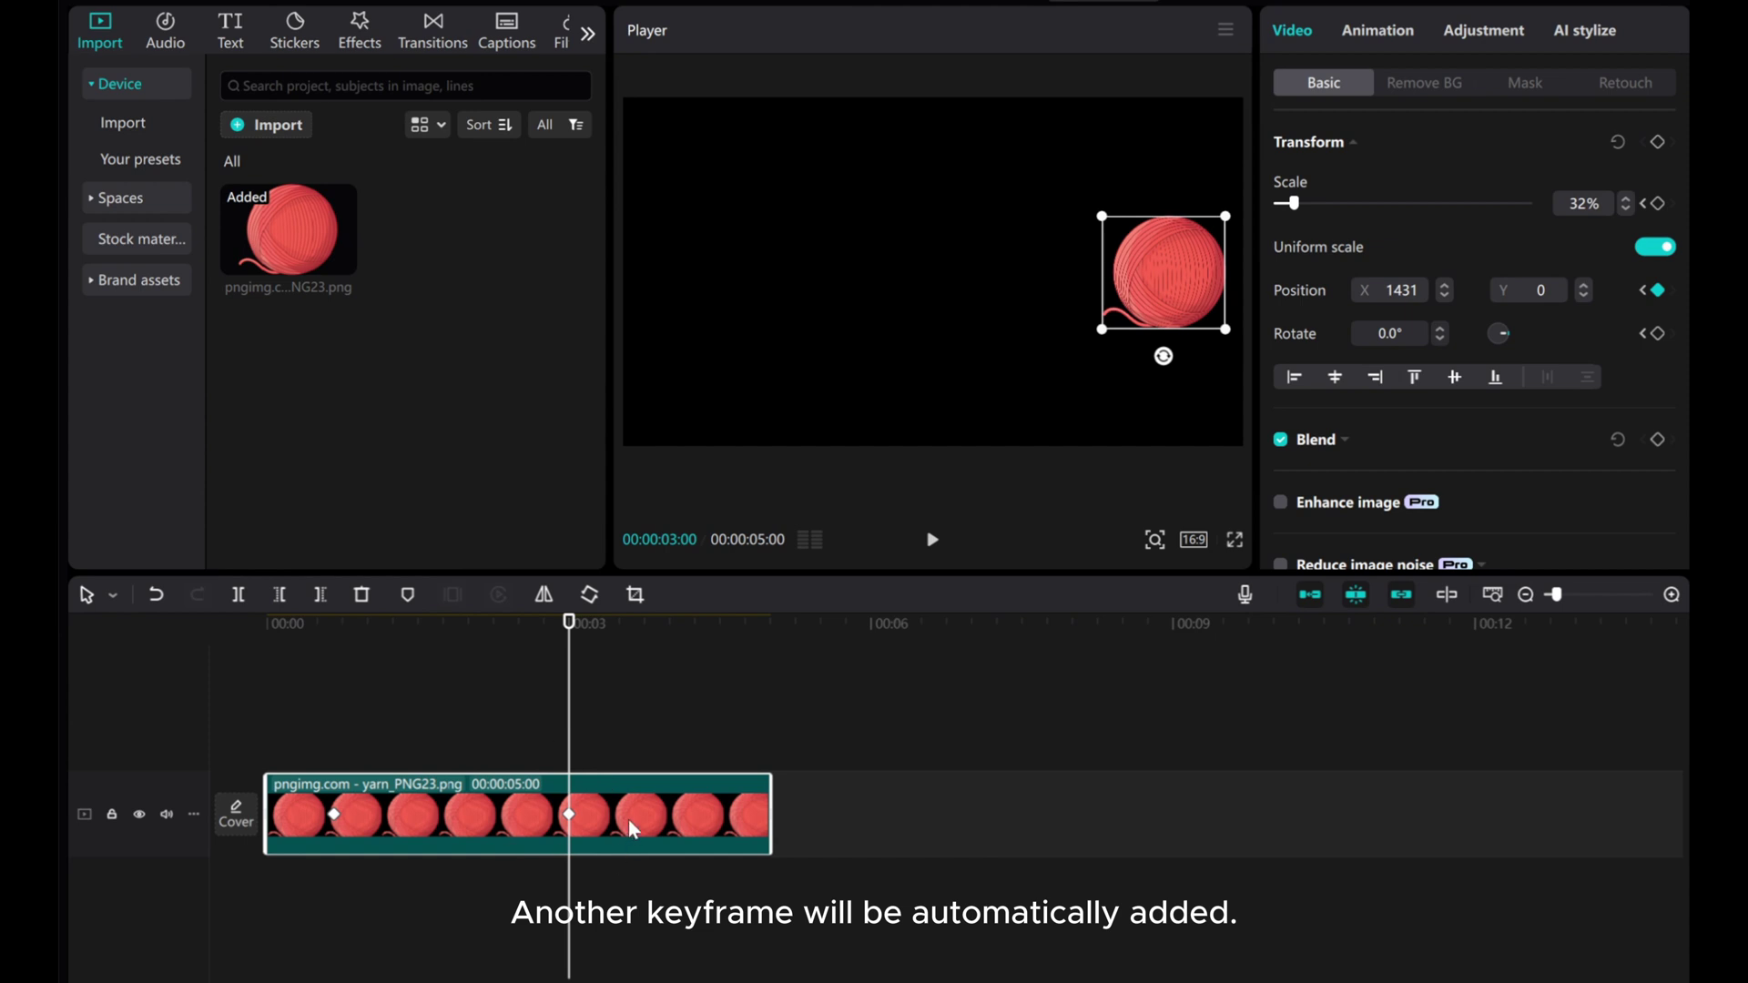
left_click_drag(573, 750, 255, 746)
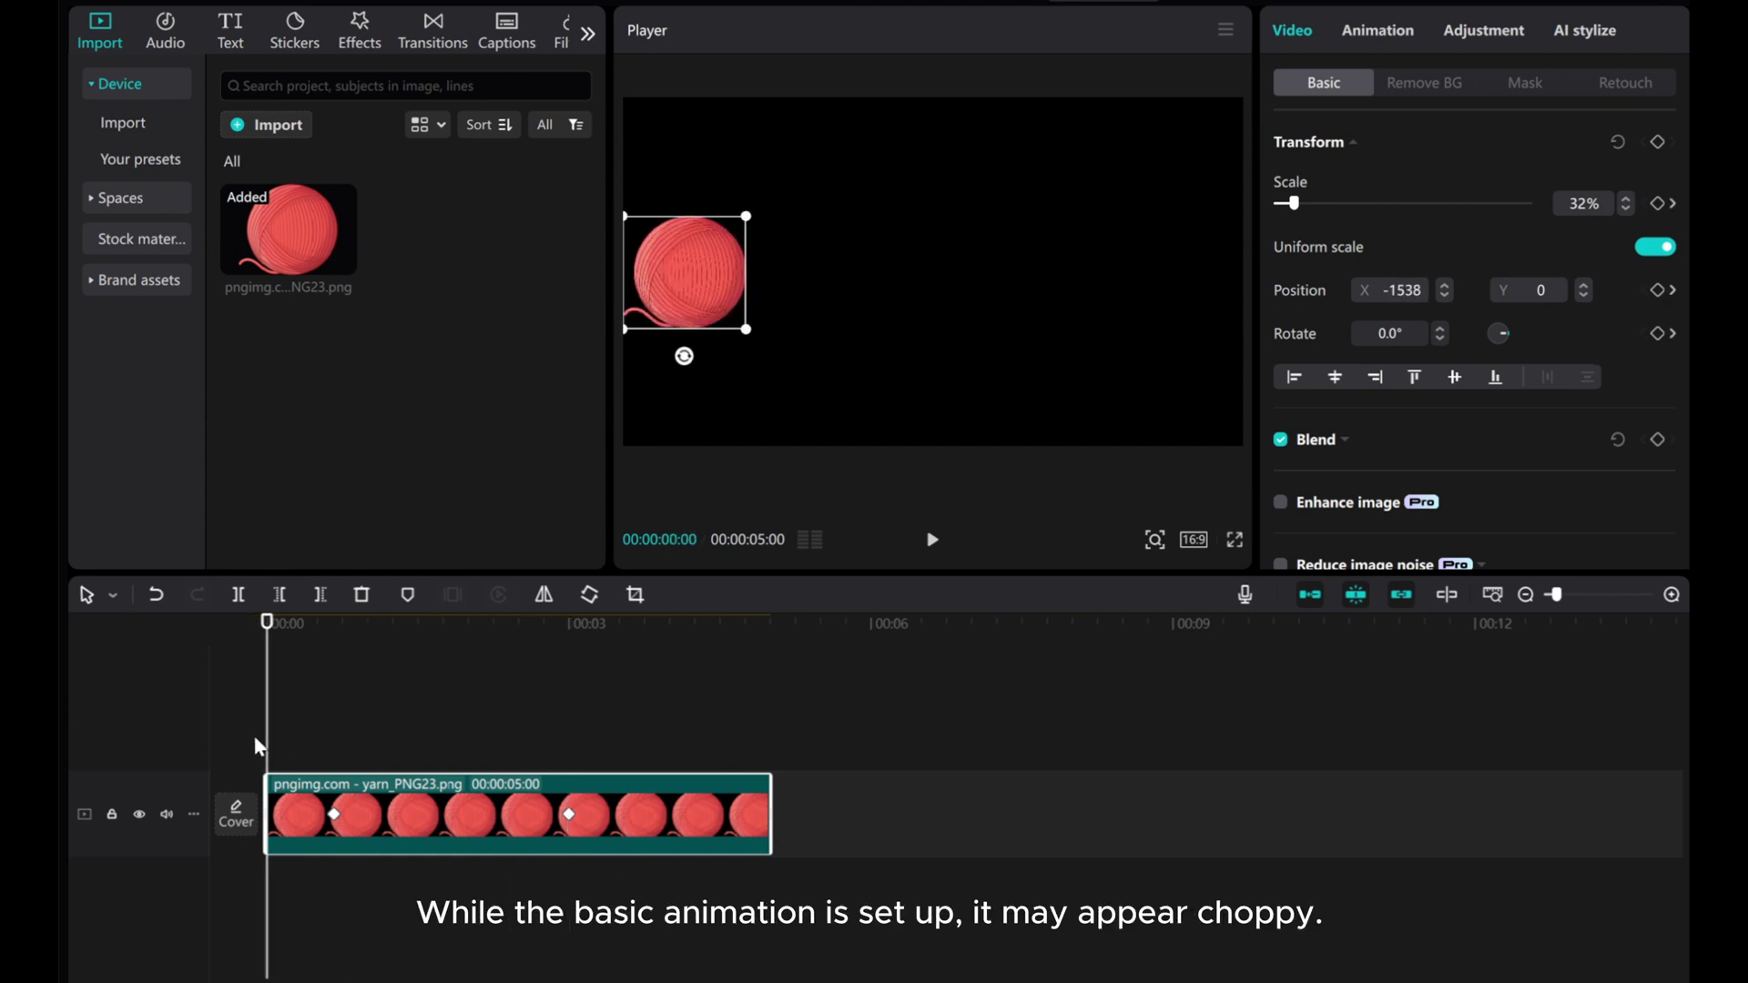
left_click(927, 541)
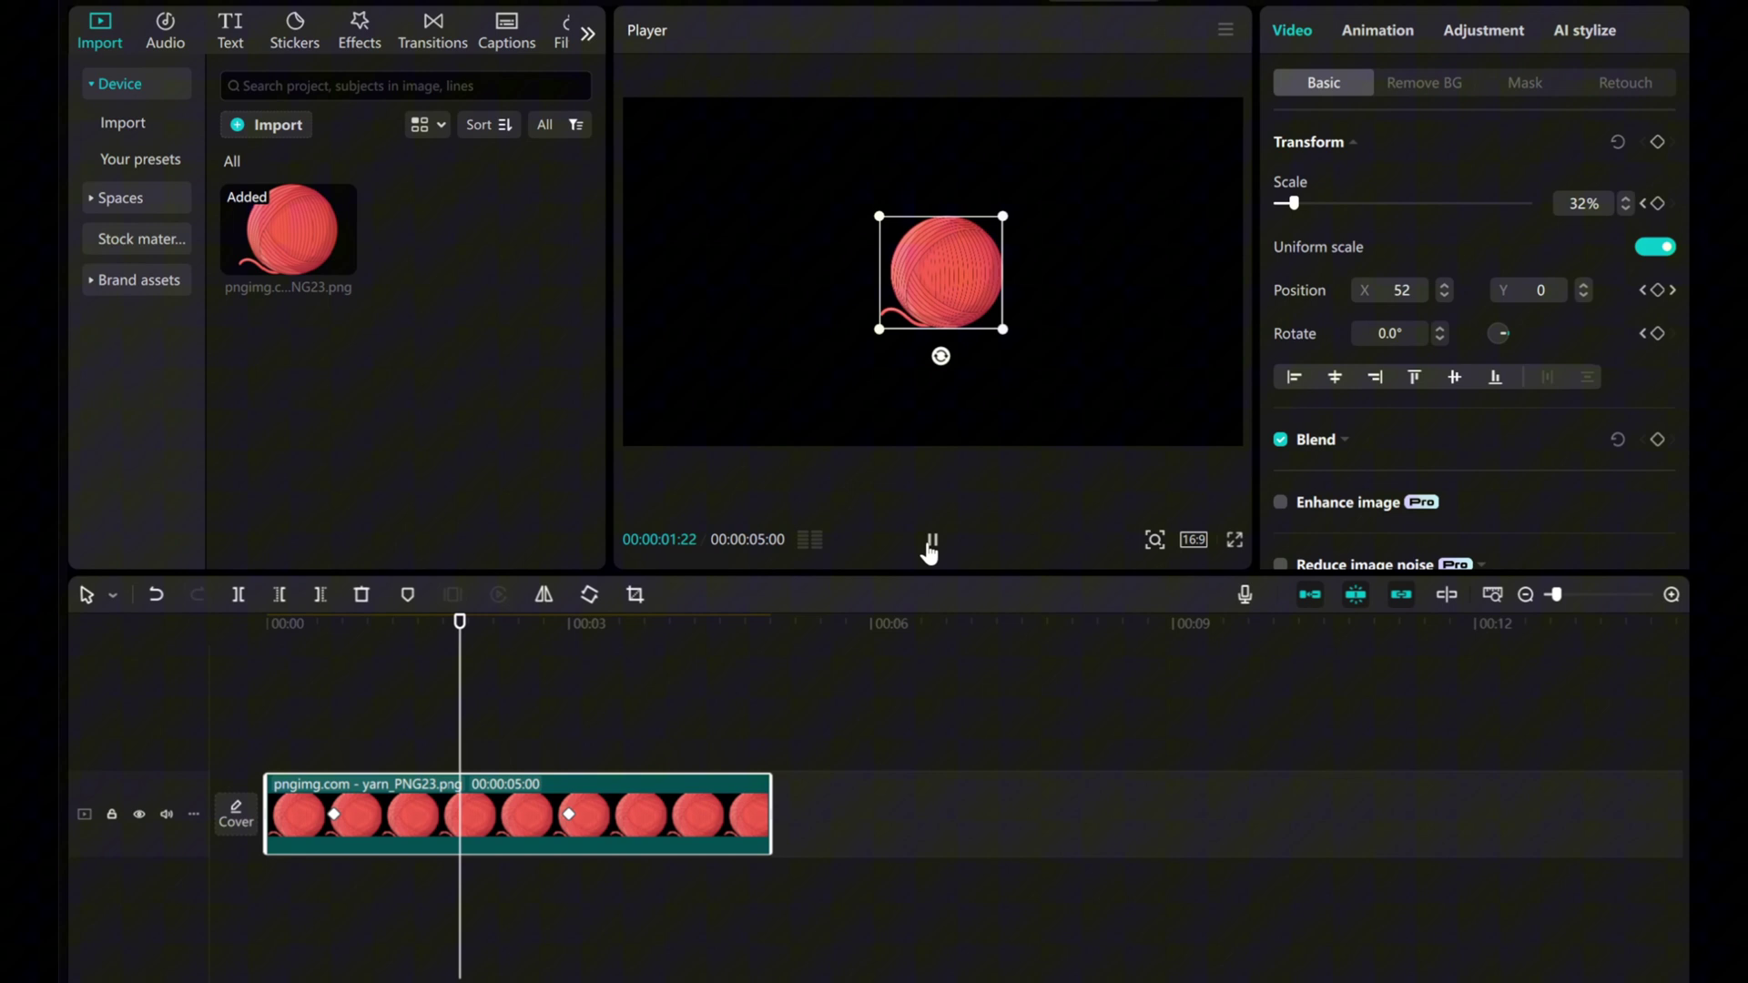
left_click(931, 541)
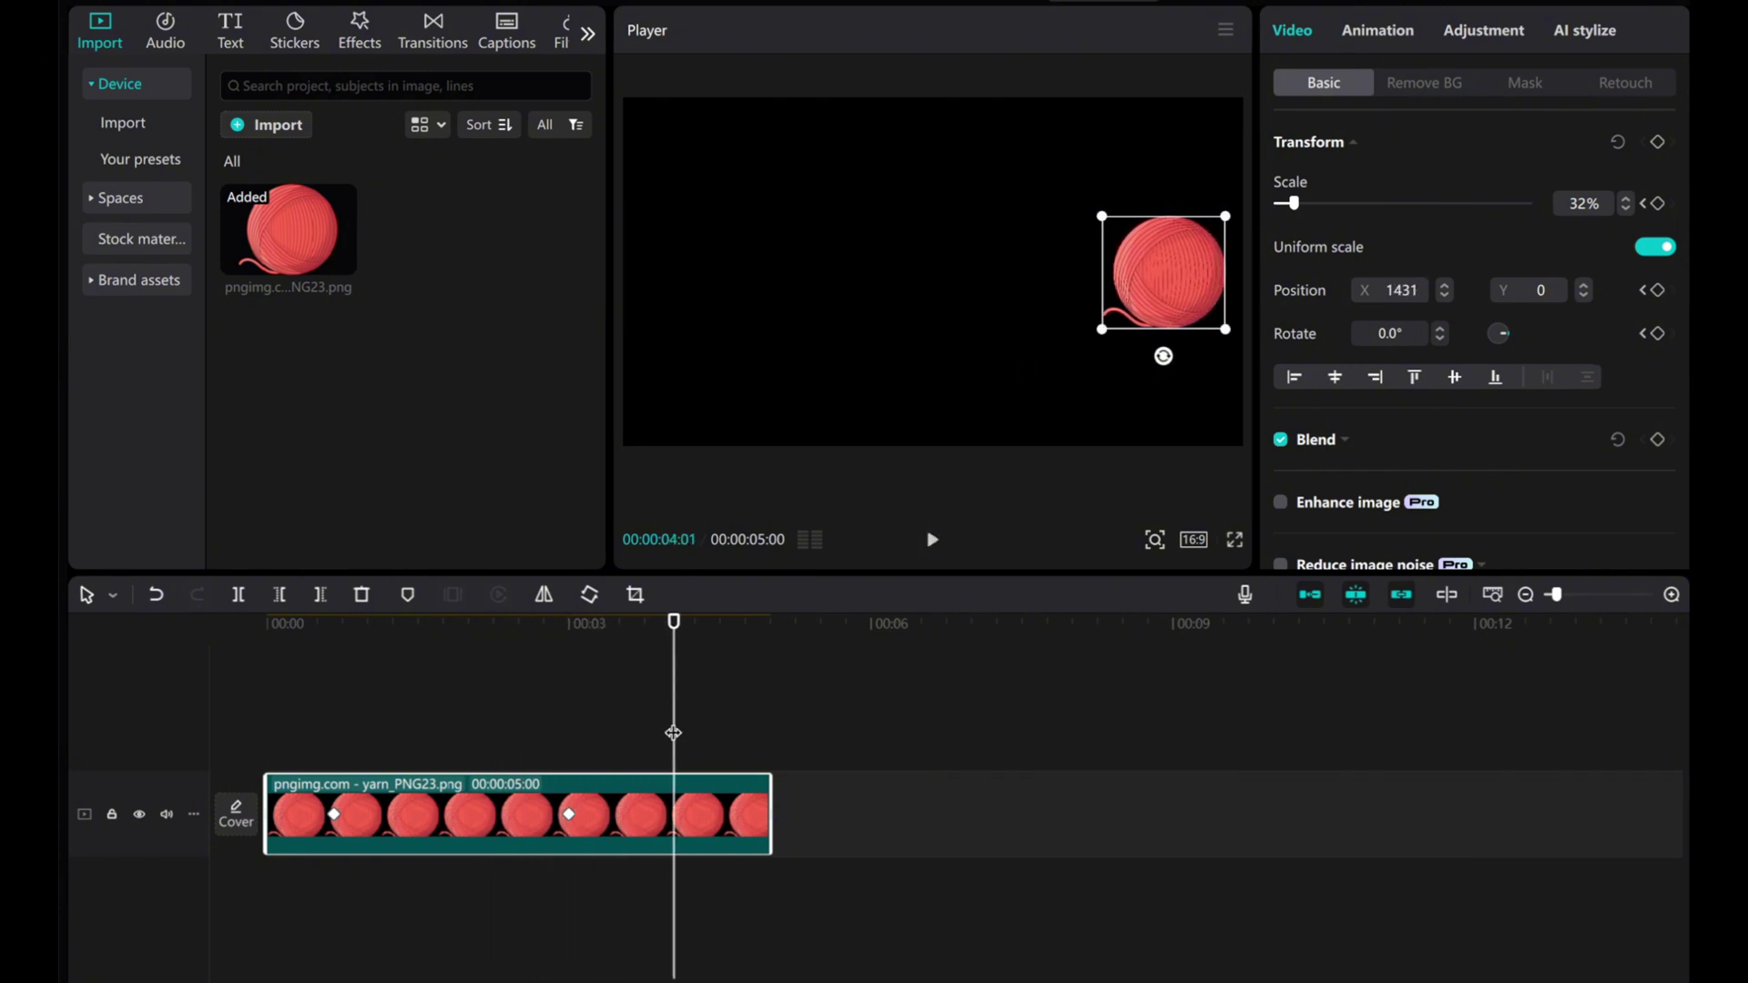
Show the clip's Scale, X, Y and Rotate keyframe lanes and zoom the timeline in.
left_click_drag(672, 736, 454, 750)
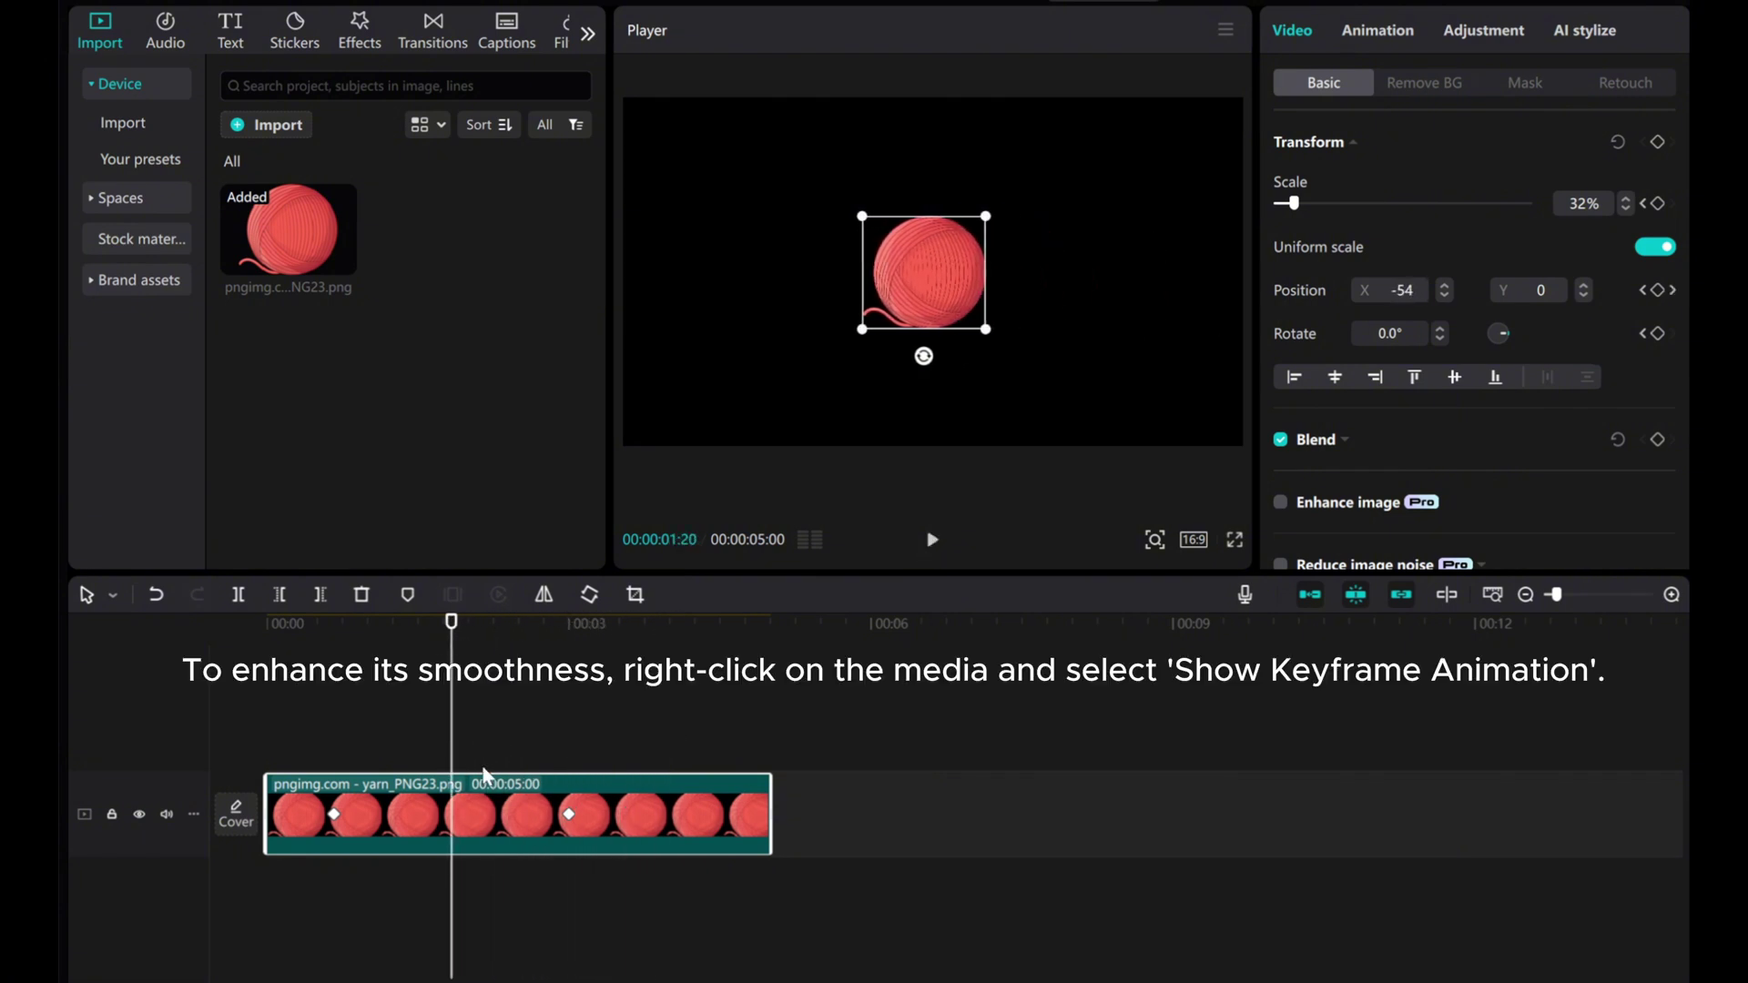
right_click(477, 805)
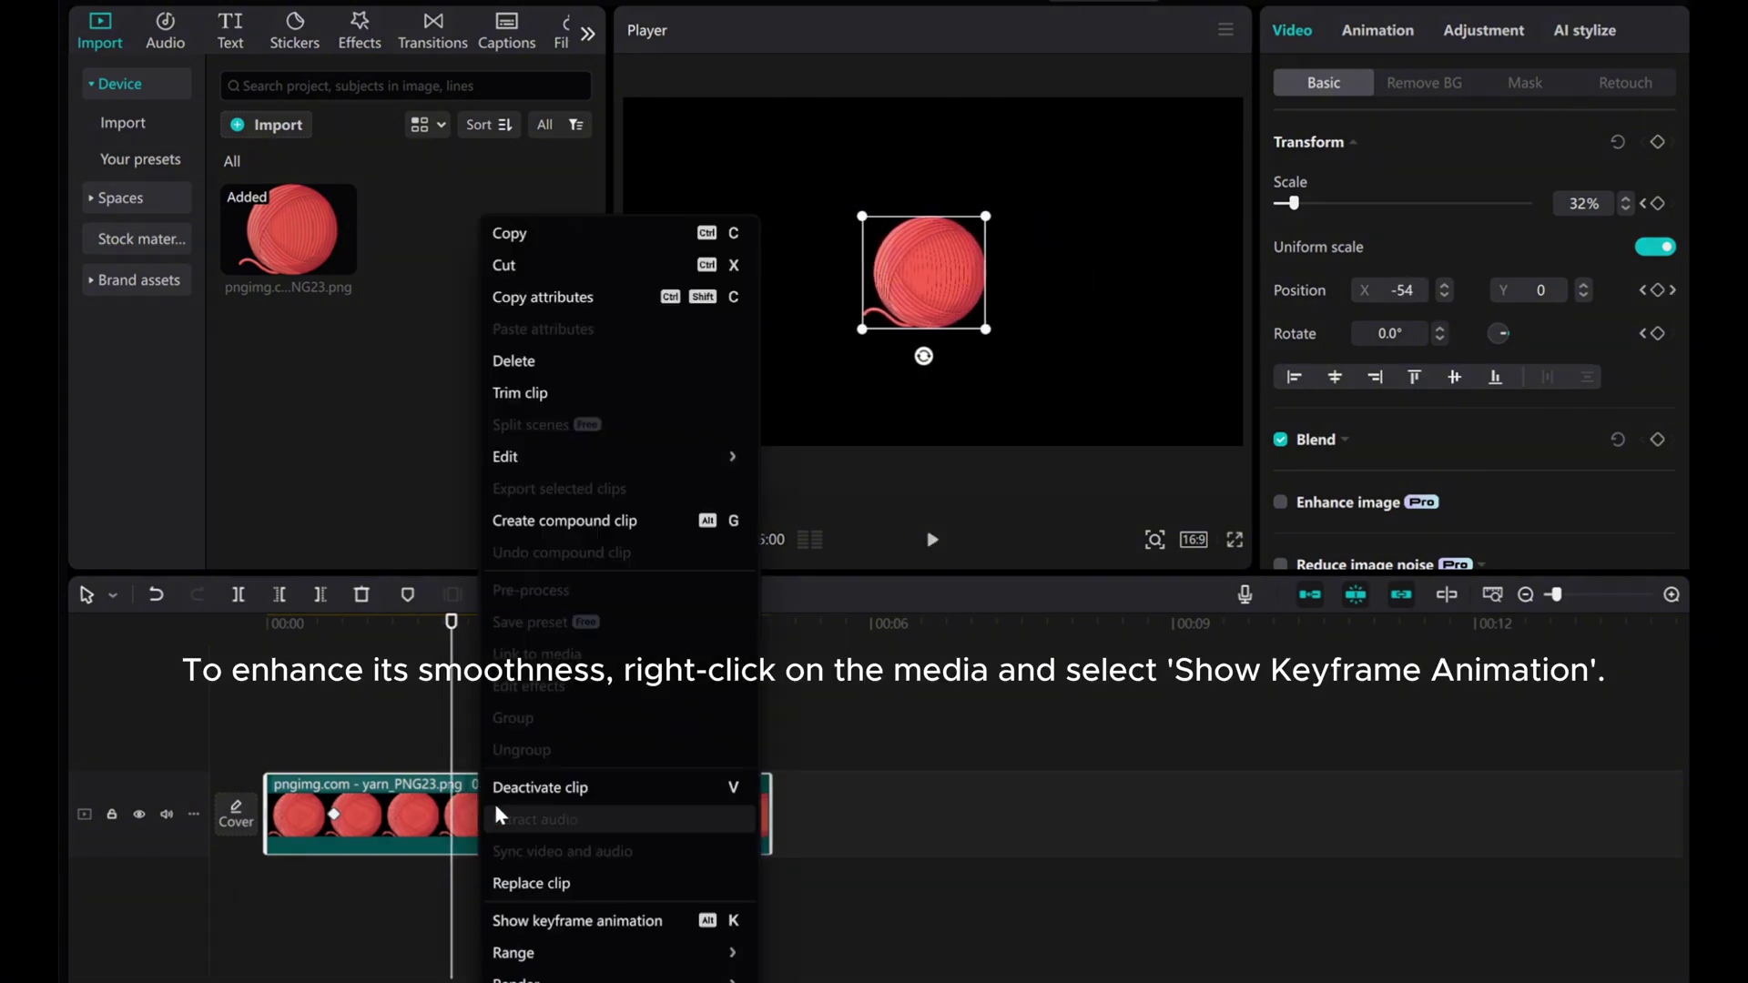
left_click(594, 921)
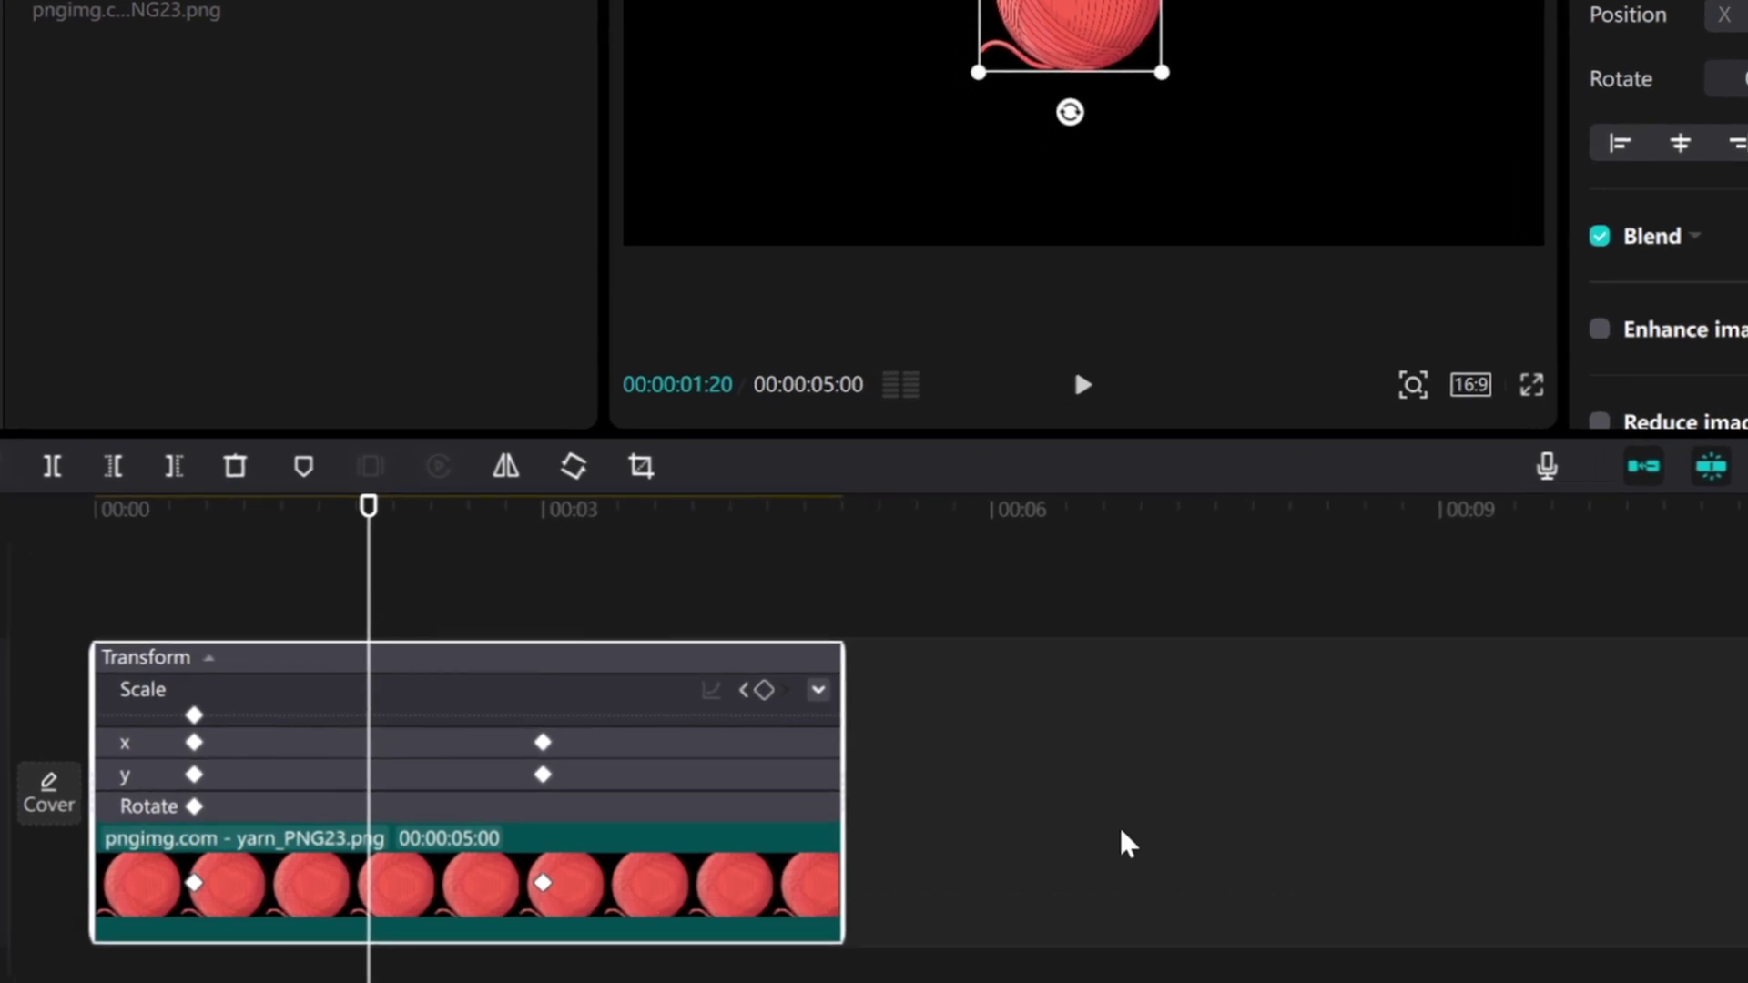
key("ctrl+equal")
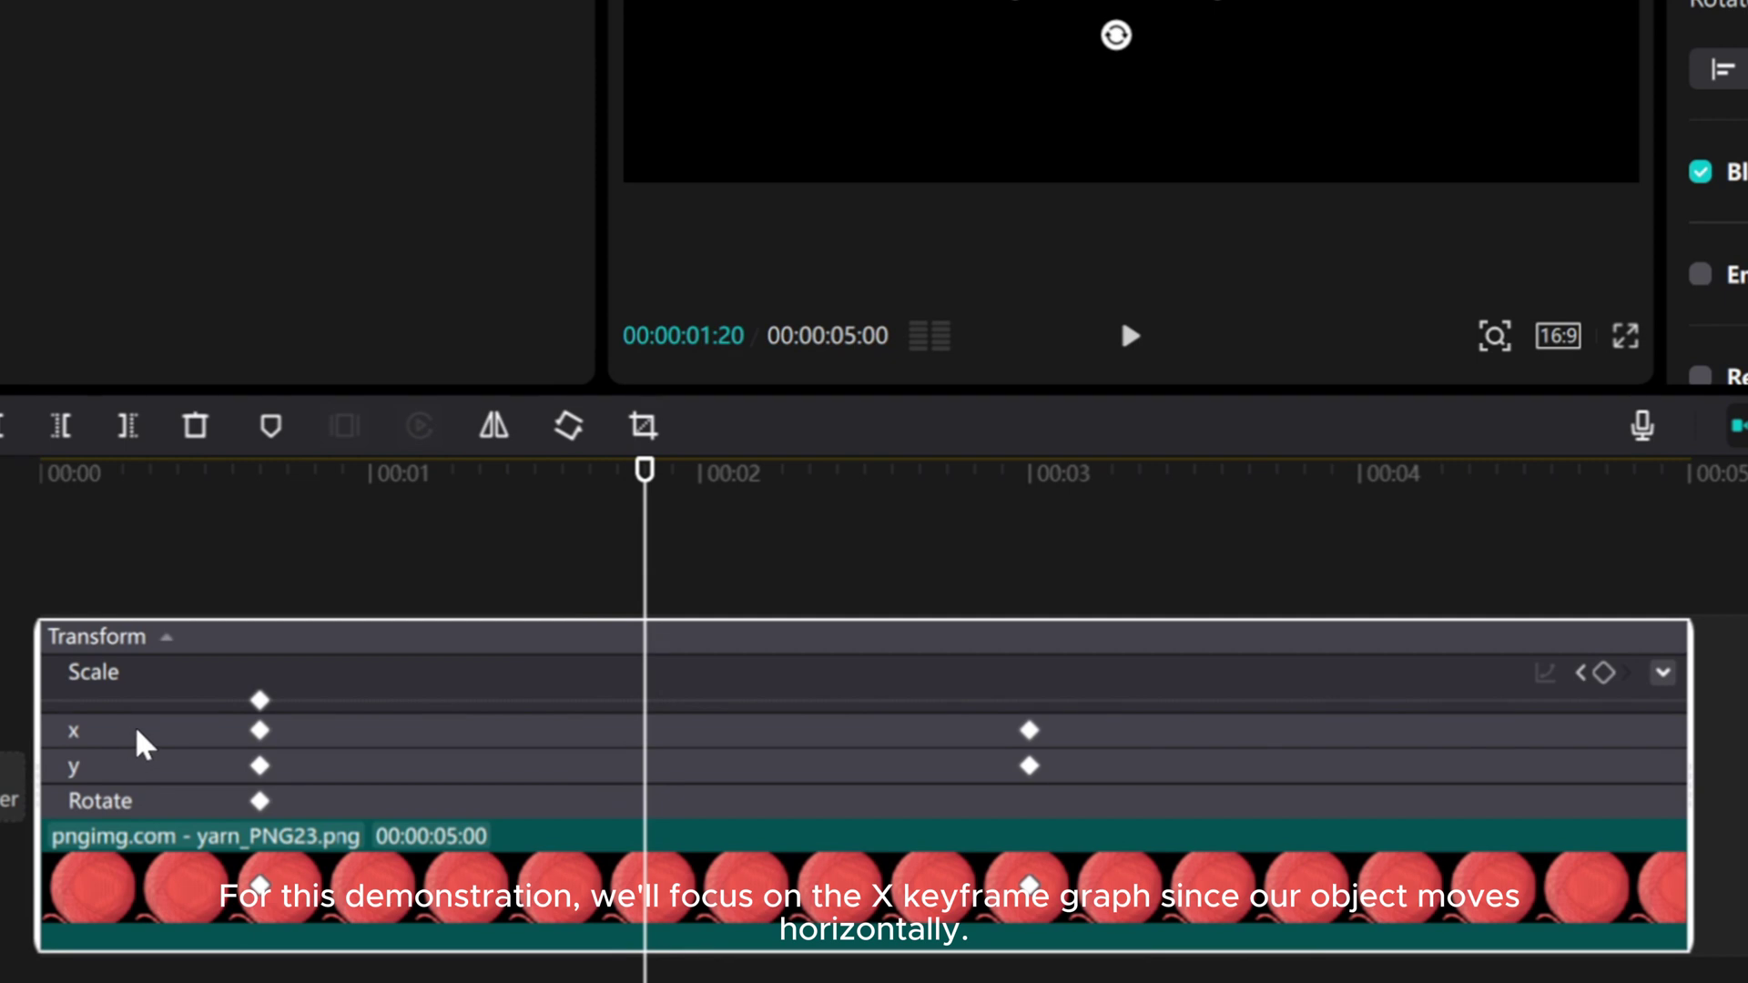
Expand the X-position graph and select its 3-second keyframe on the straight rising line.
left_click(138, 732)
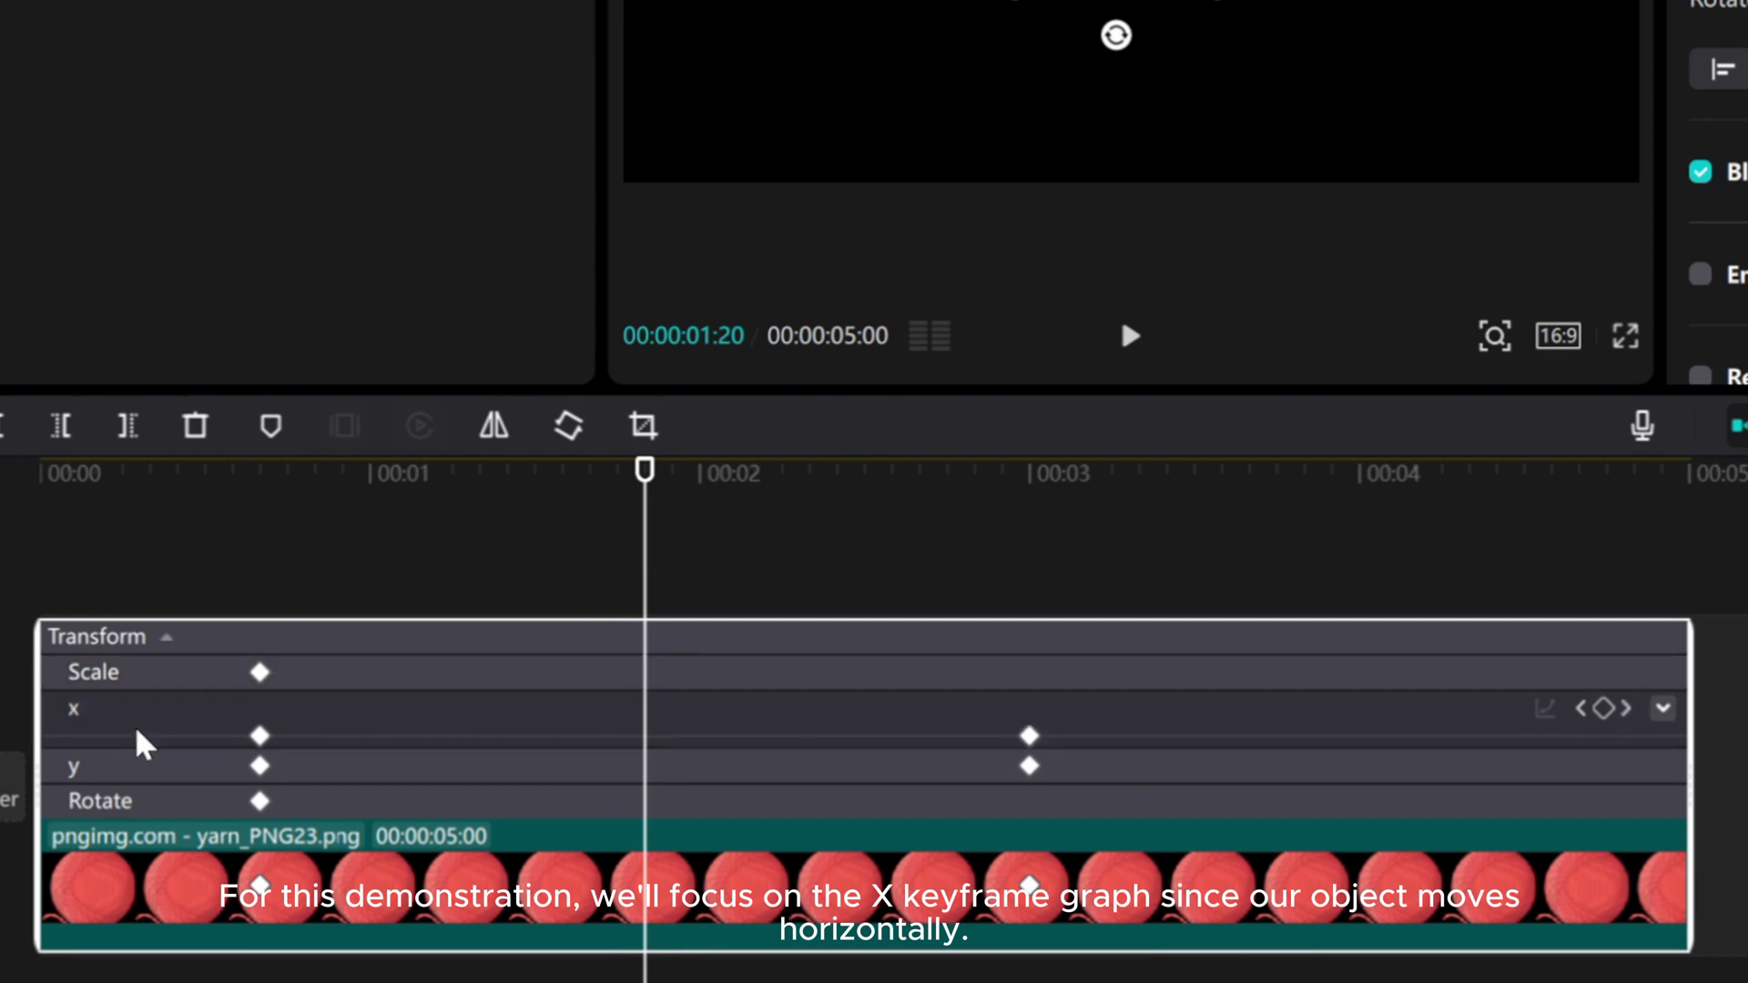
left_click(1662, 709)
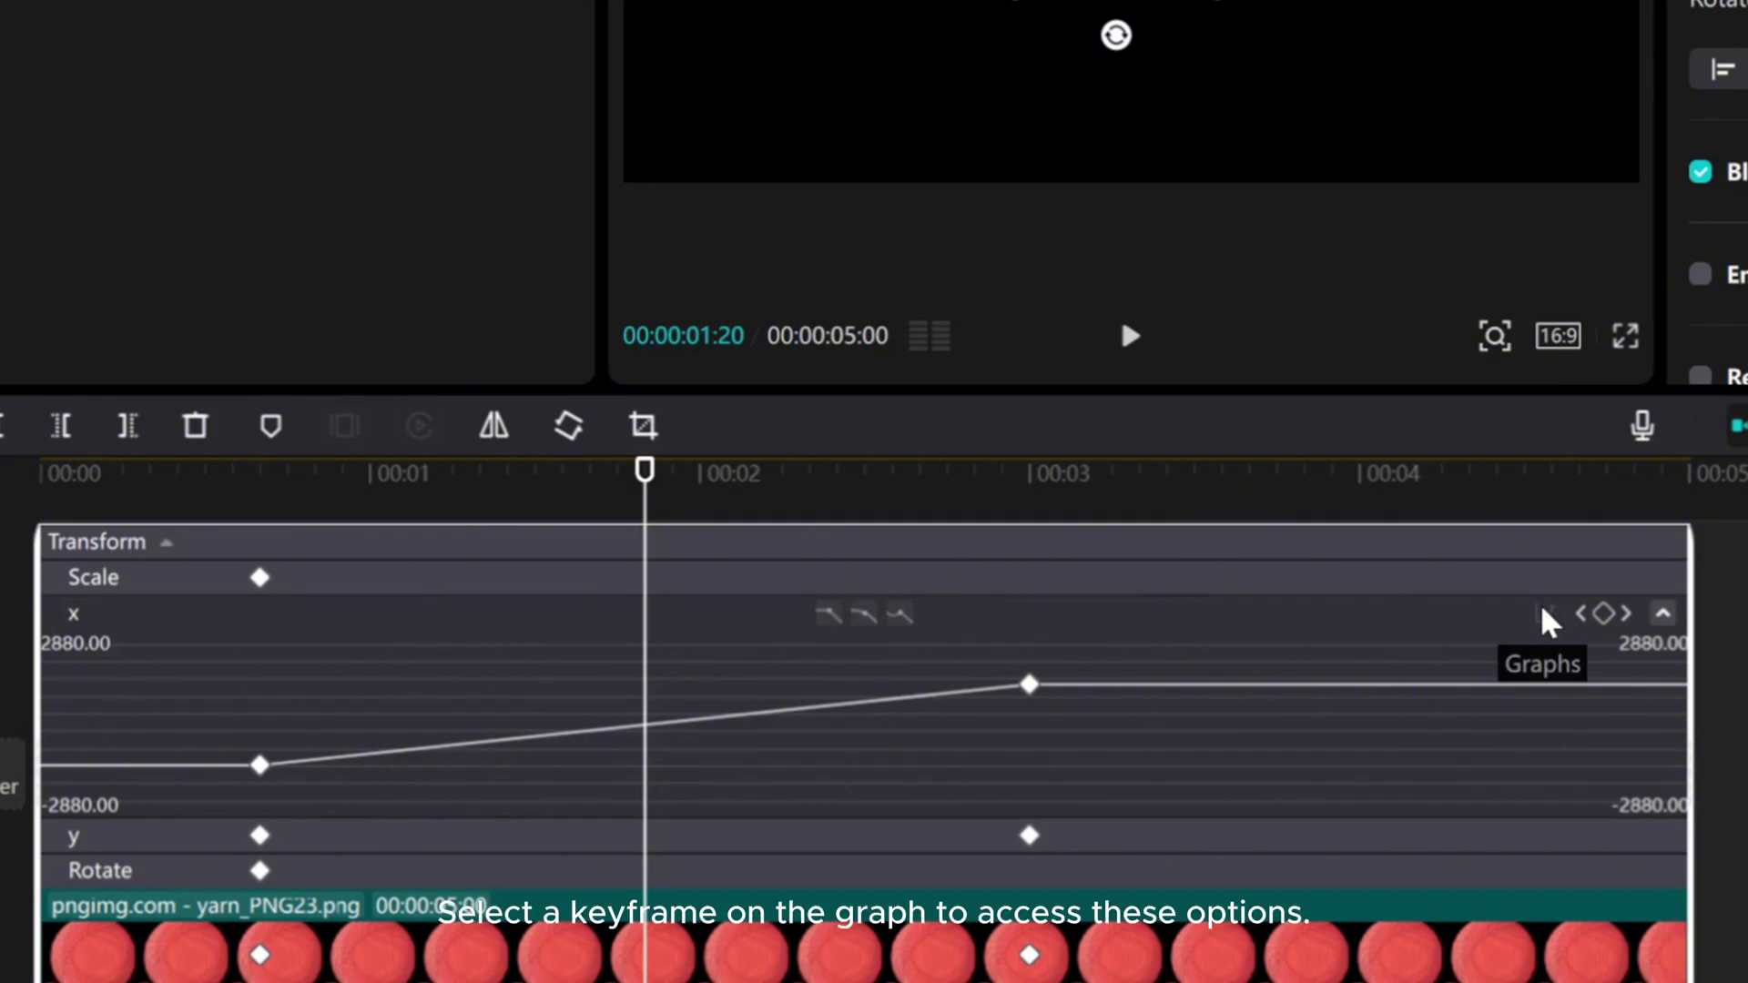
left_click(1029, 685)
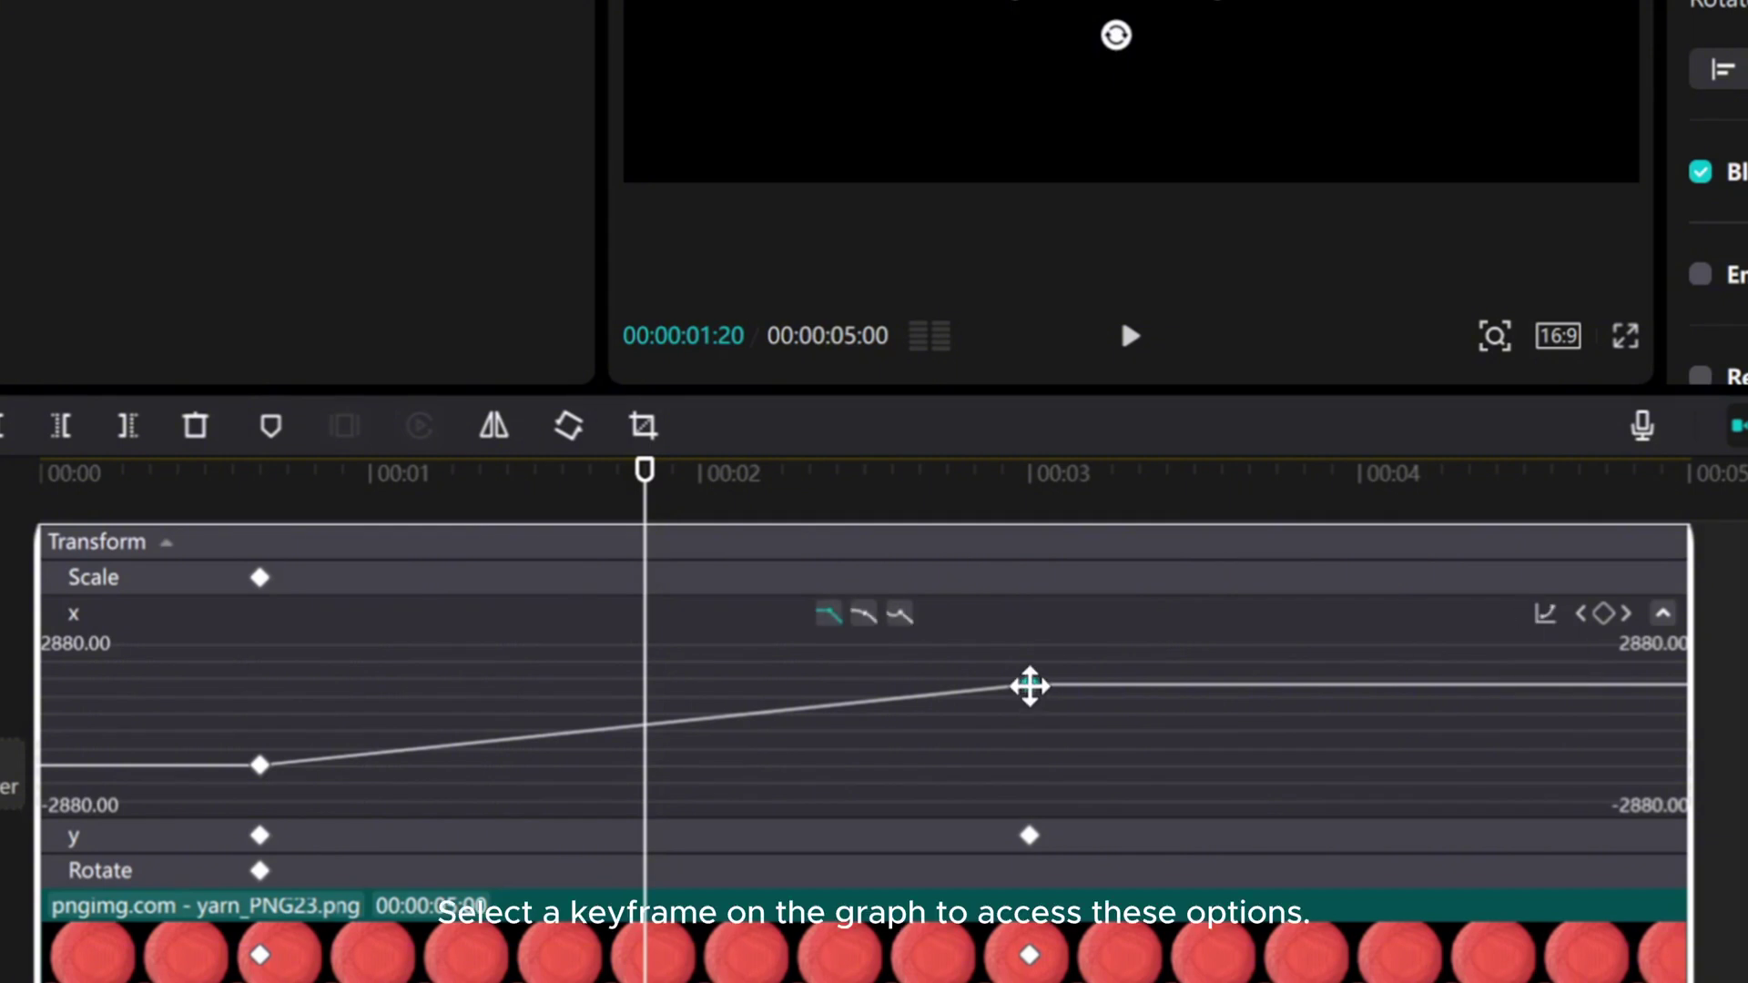
Switch the X keyframe to Free curve and drag its handle down so the motion eases in.
left_click(865, 619)
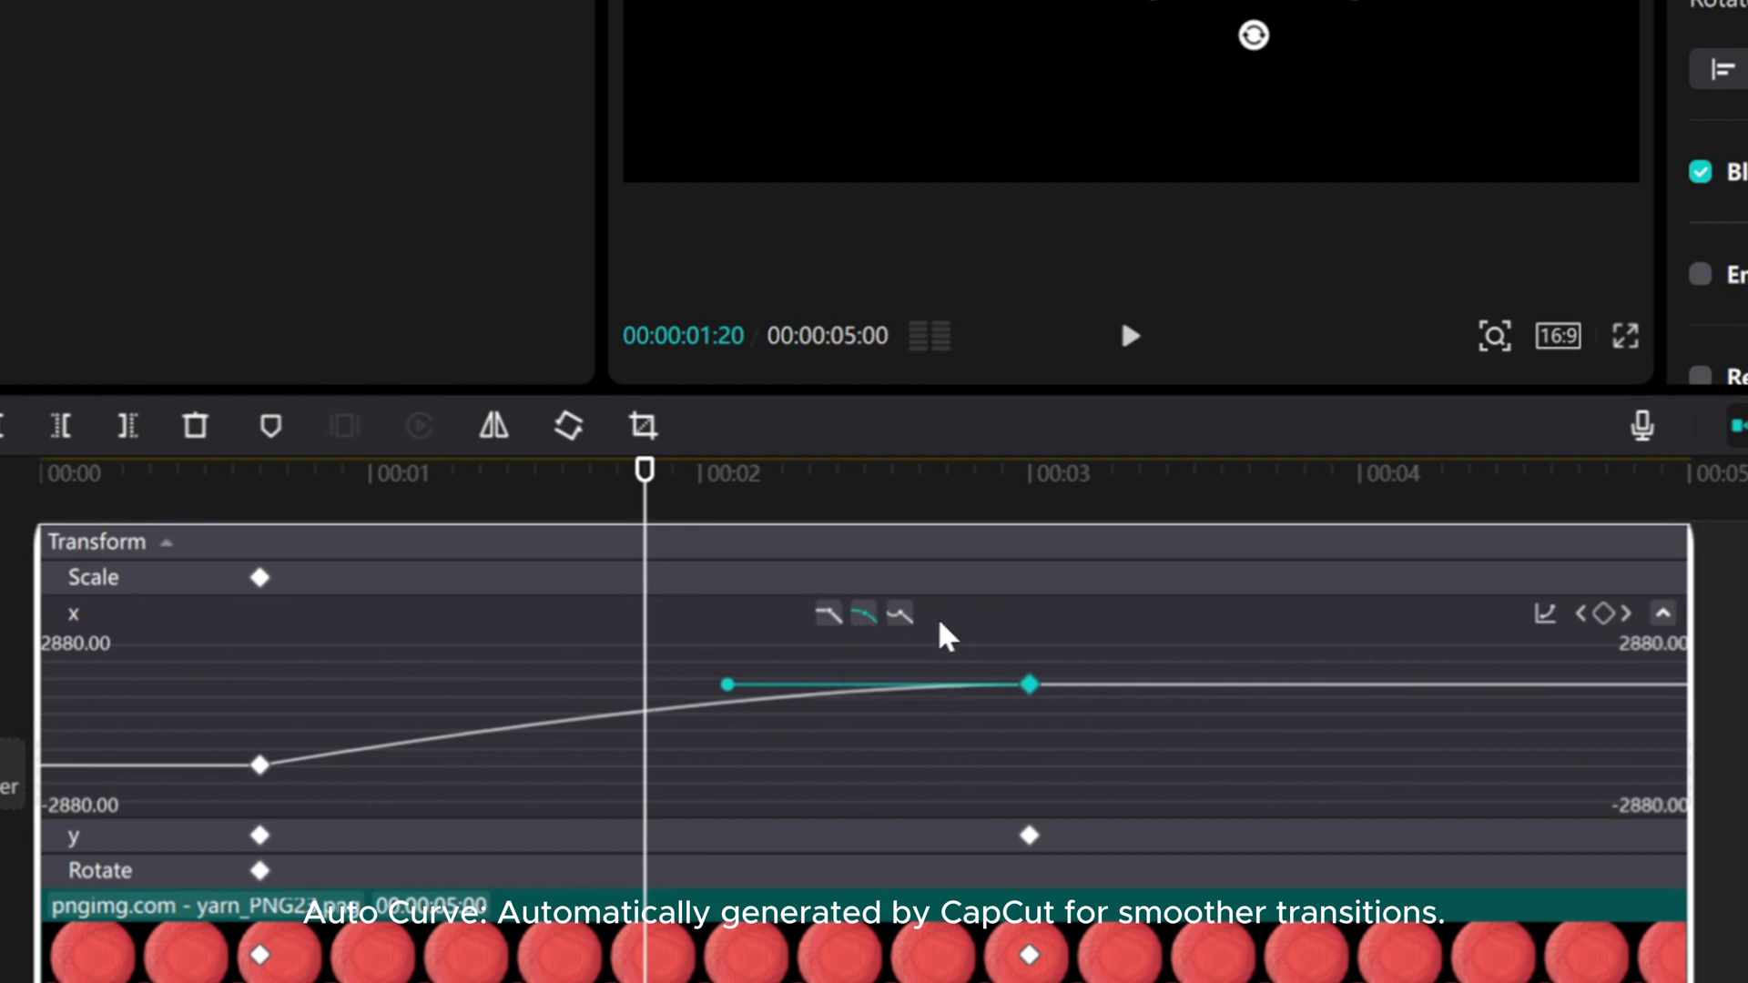
left_click(904, 622)
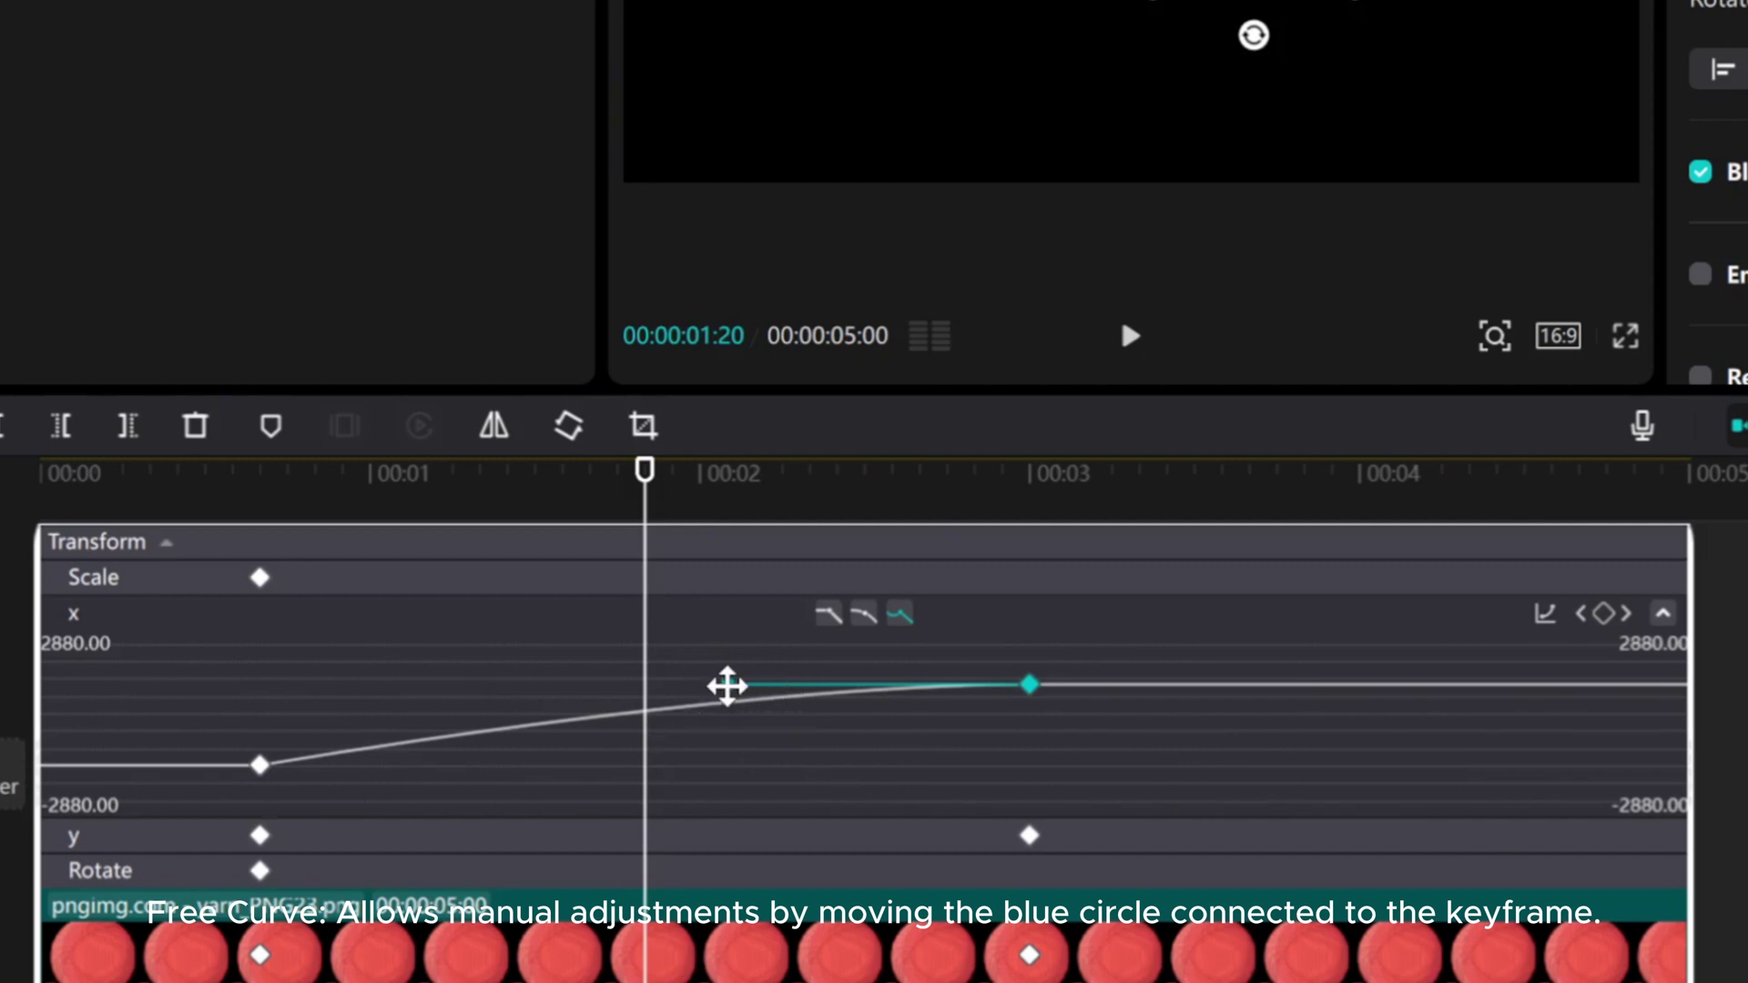
left_click_drag(725, 684, 822, 810)
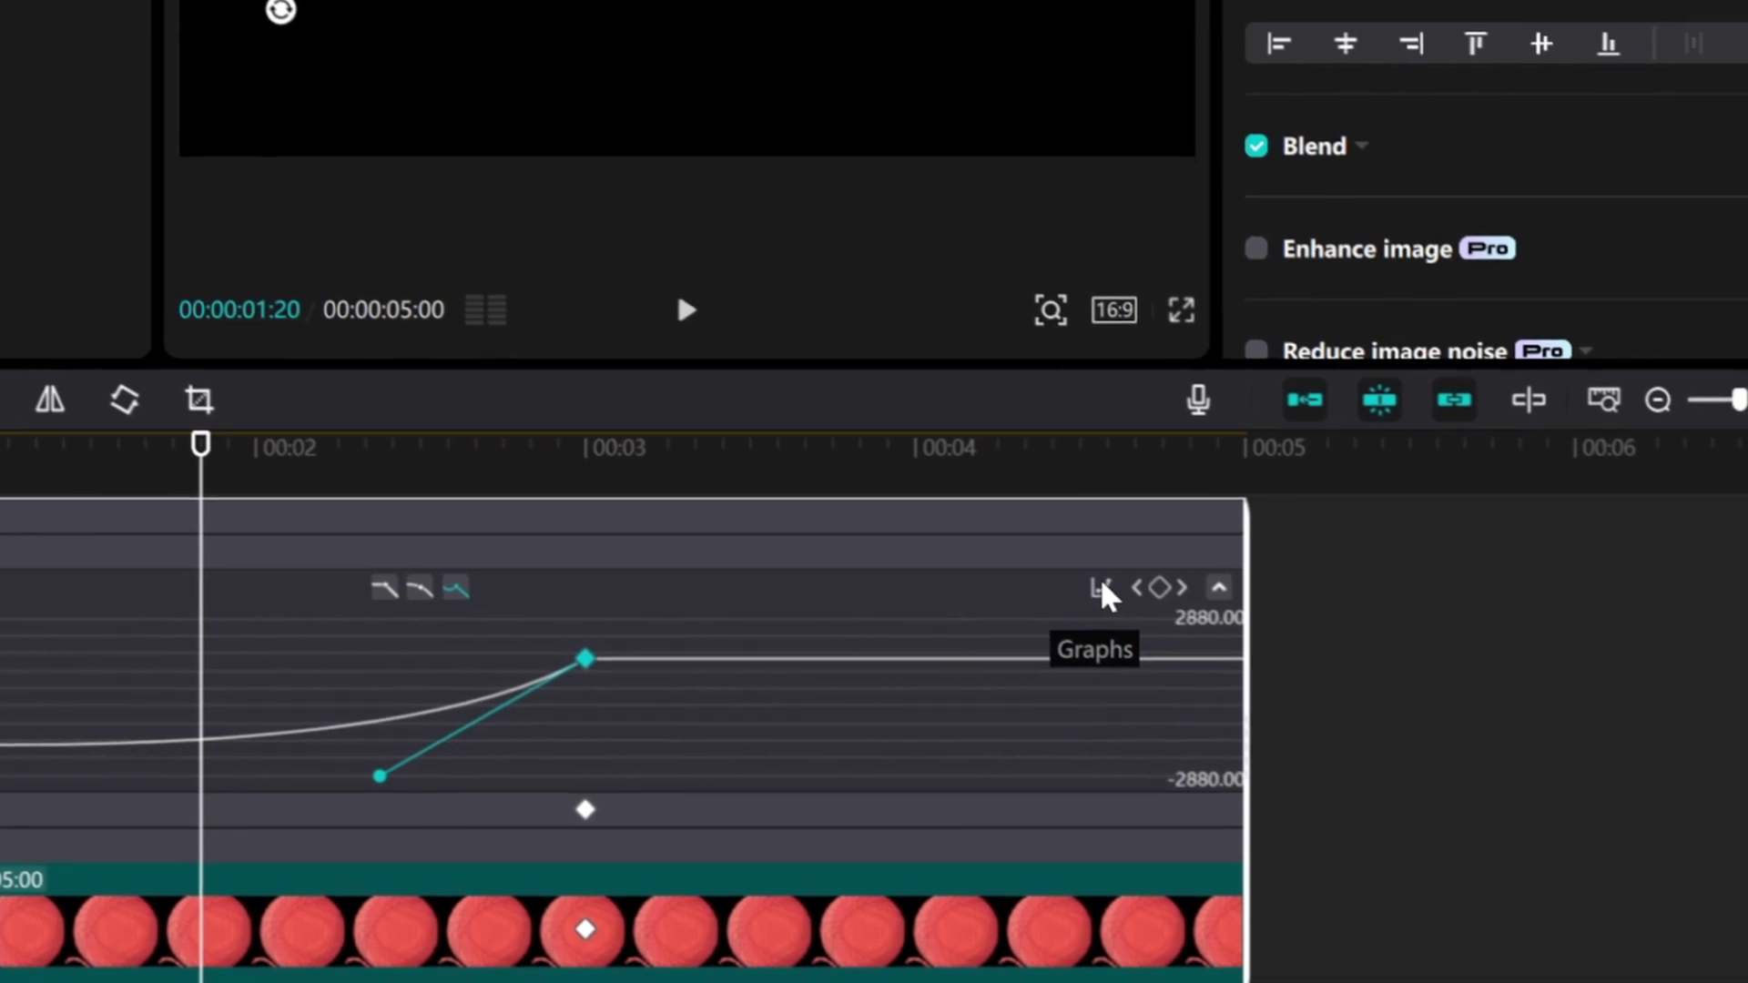
Compare the Ease In 1–3 and Ease Out 2–3 presets, then settle on Ease In 3.
left_click(1215, 598)
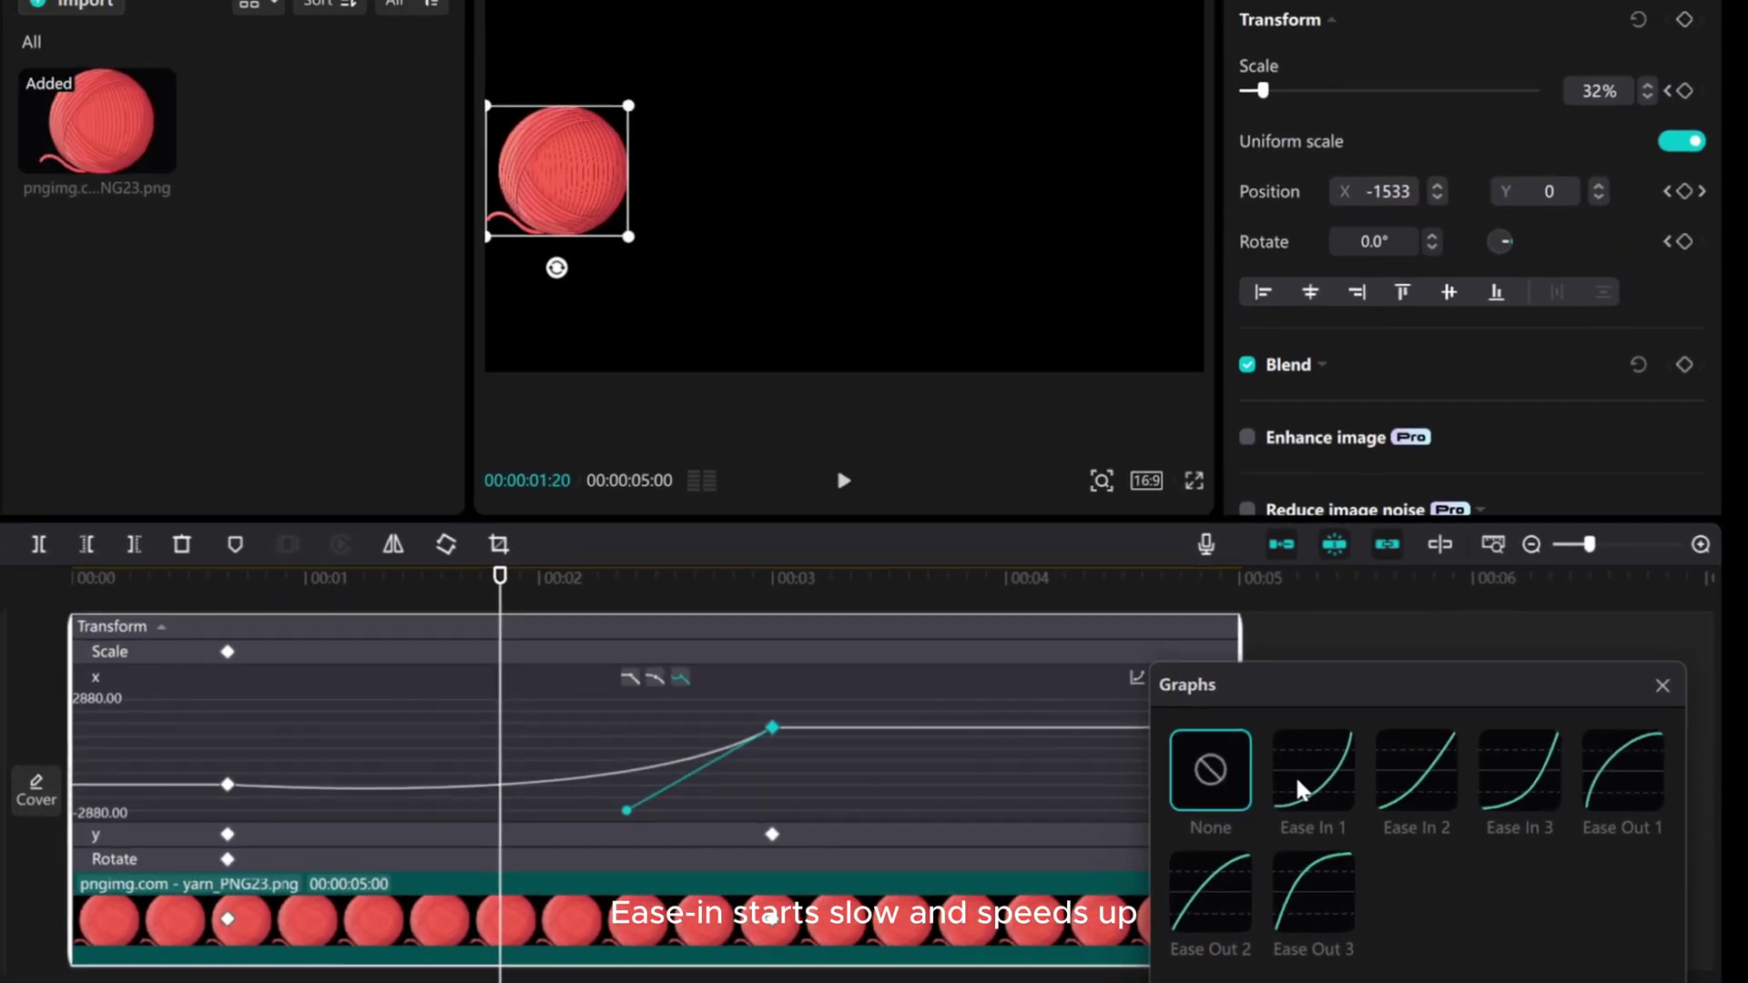
left_click(1300, 790)
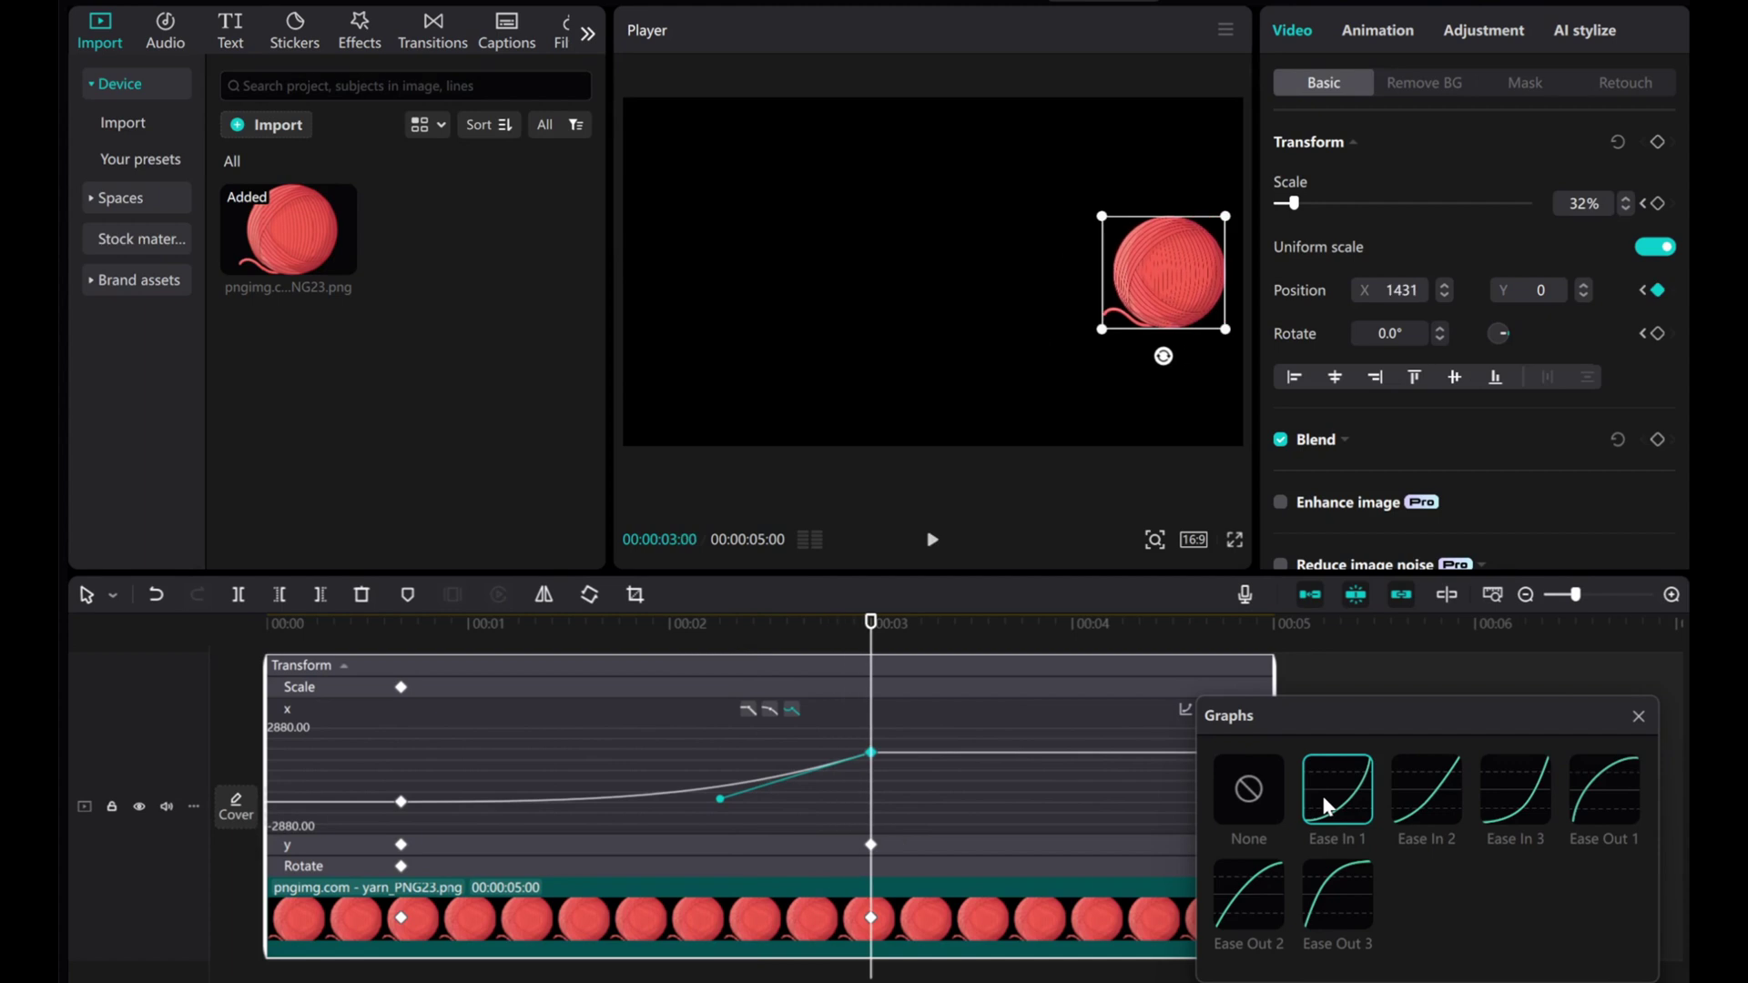
left_click(1422, 796)
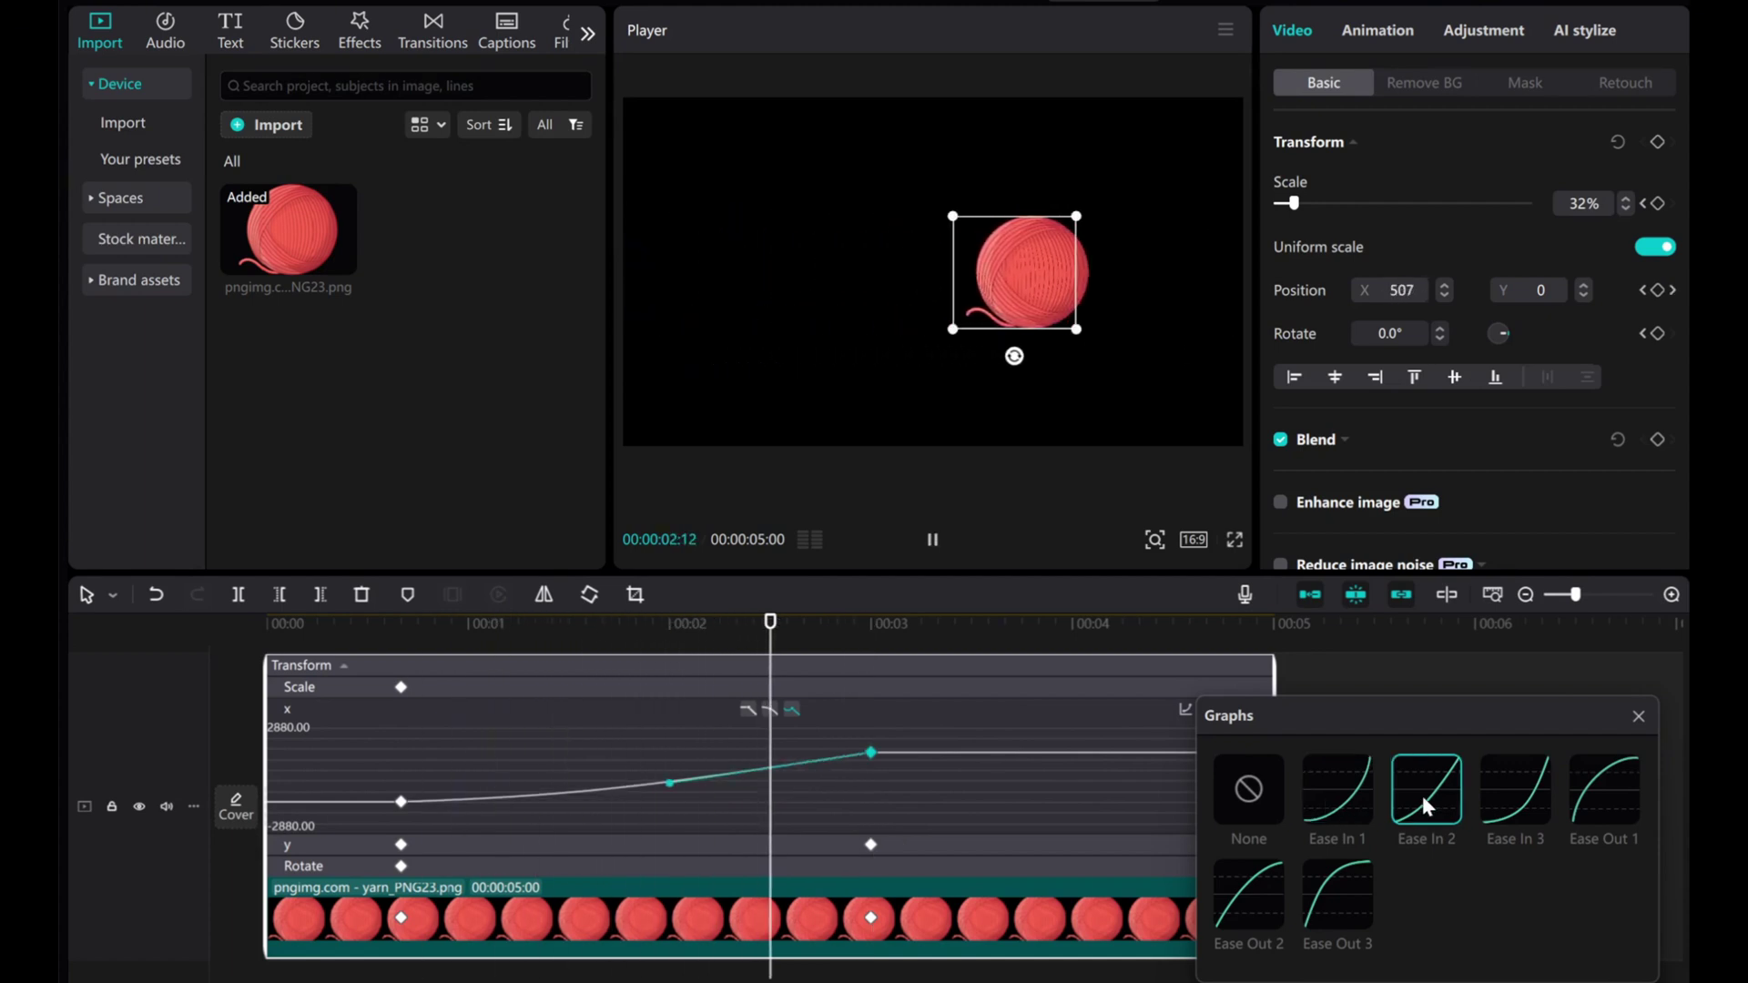
left_click(1510, 810)
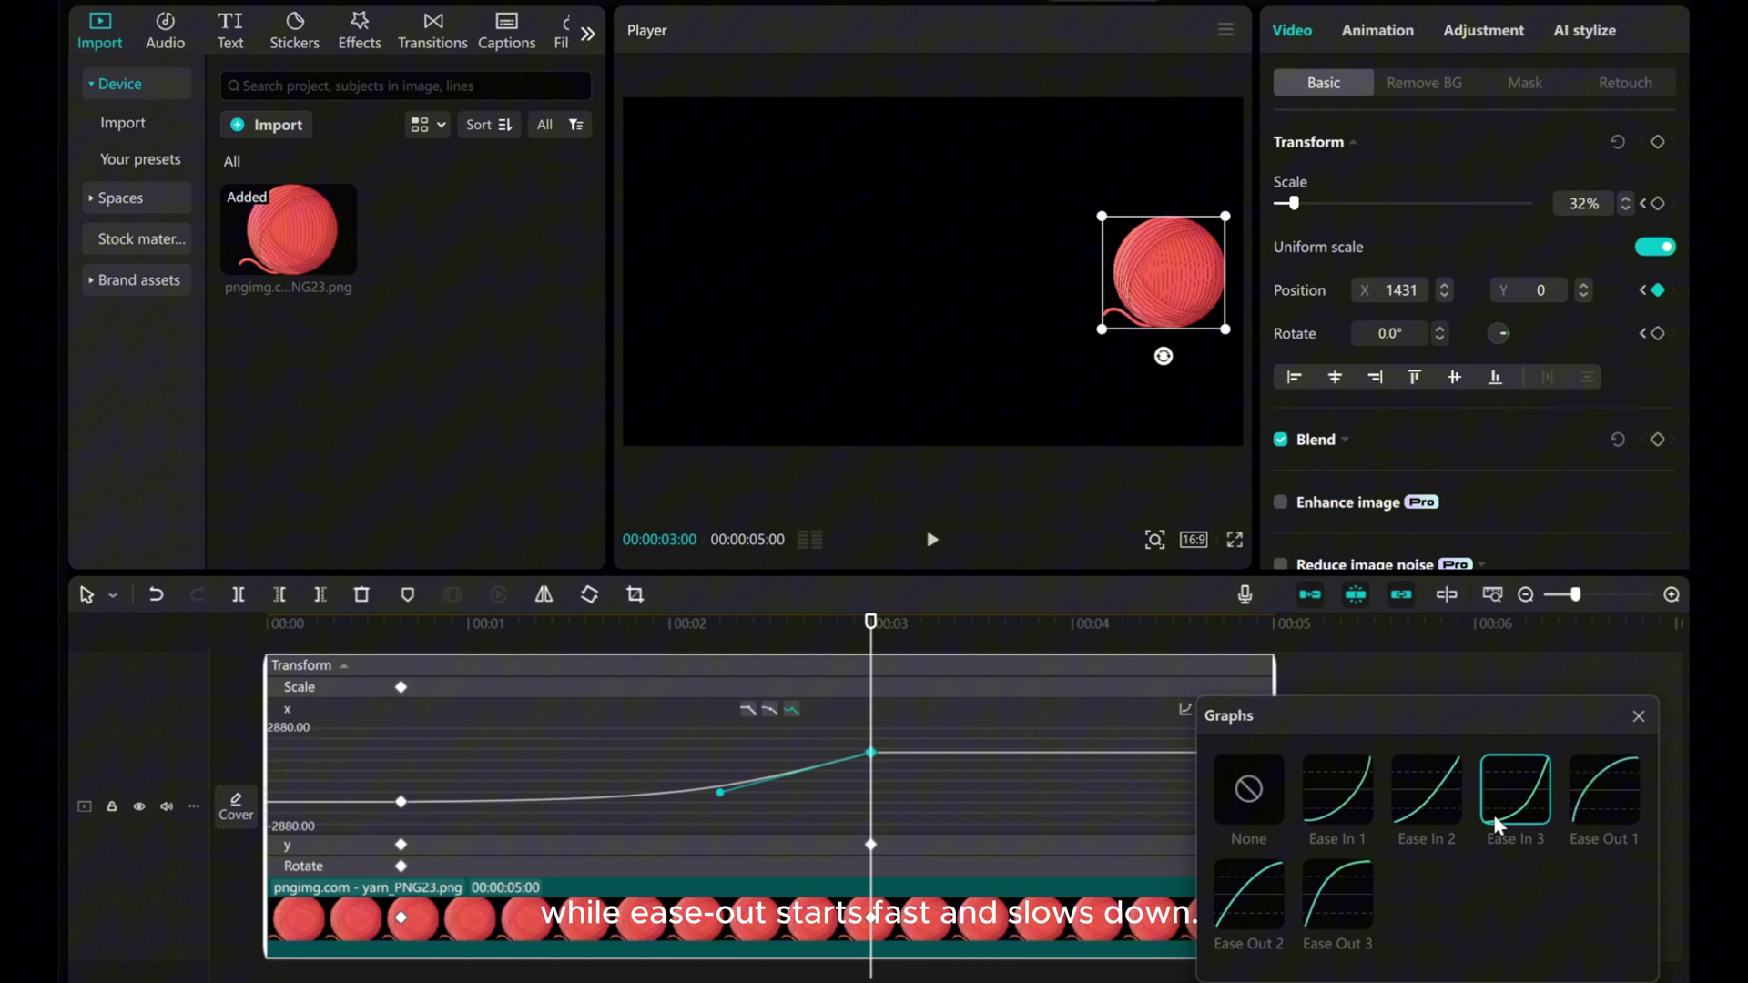
left_click(1251, 882)
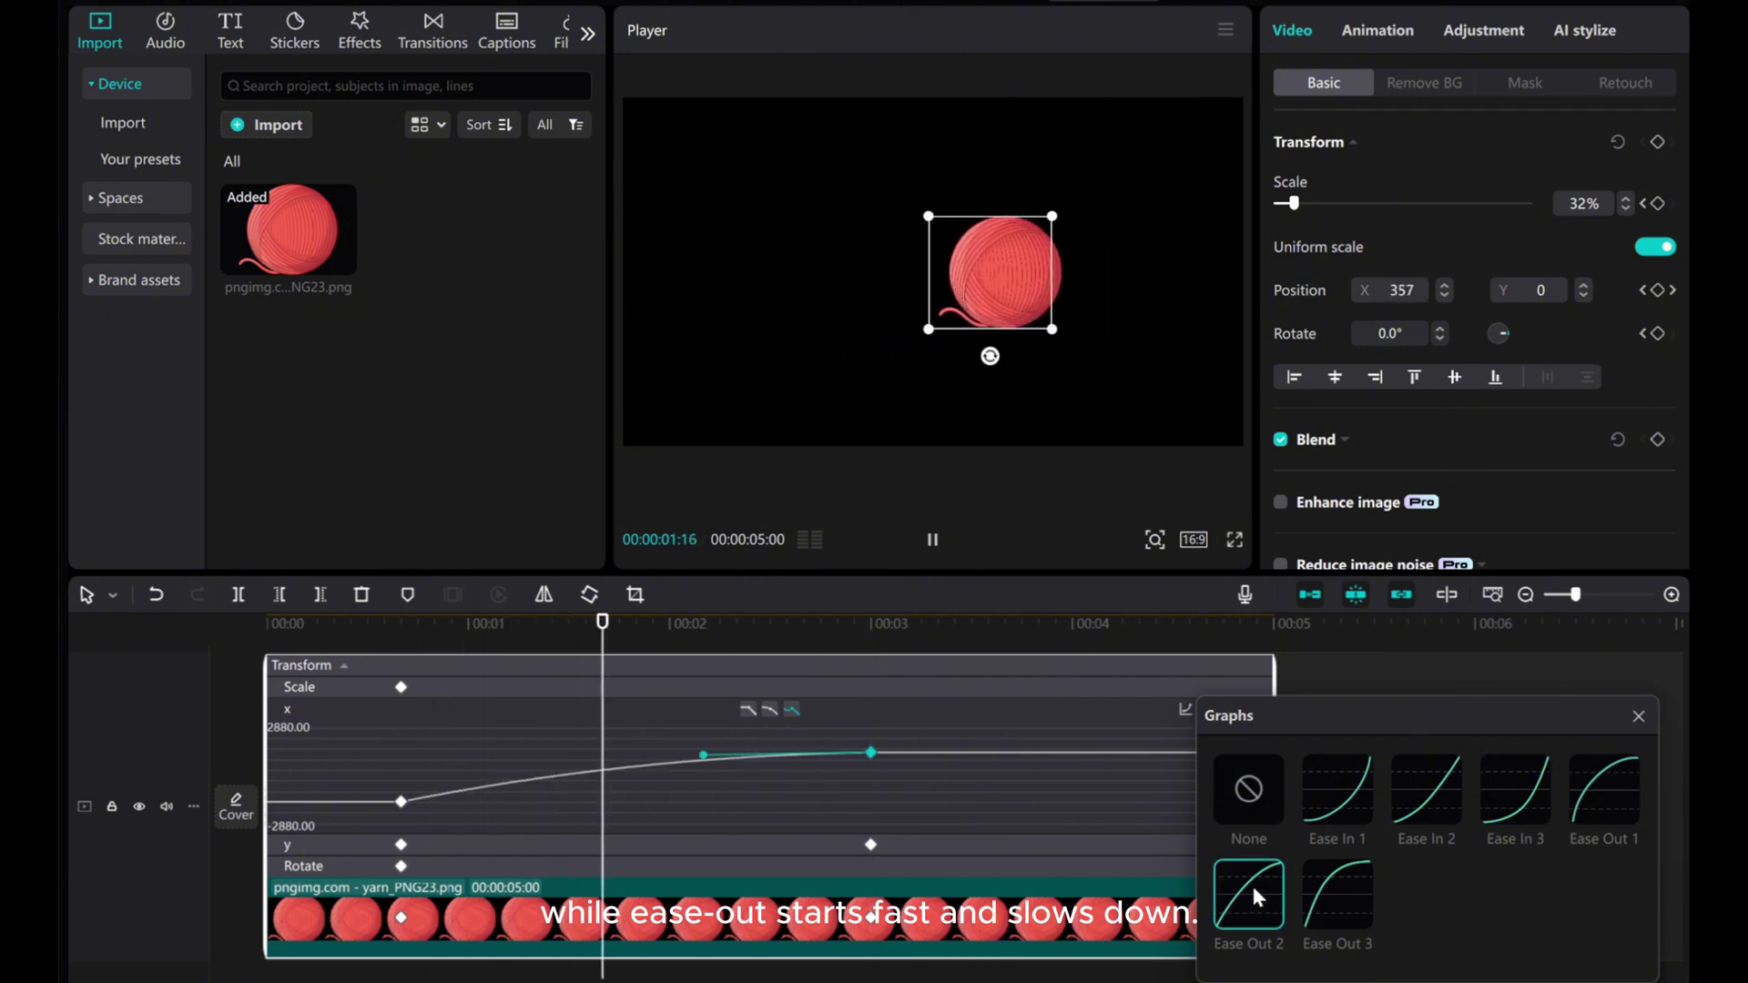
left_click(1329, 900)
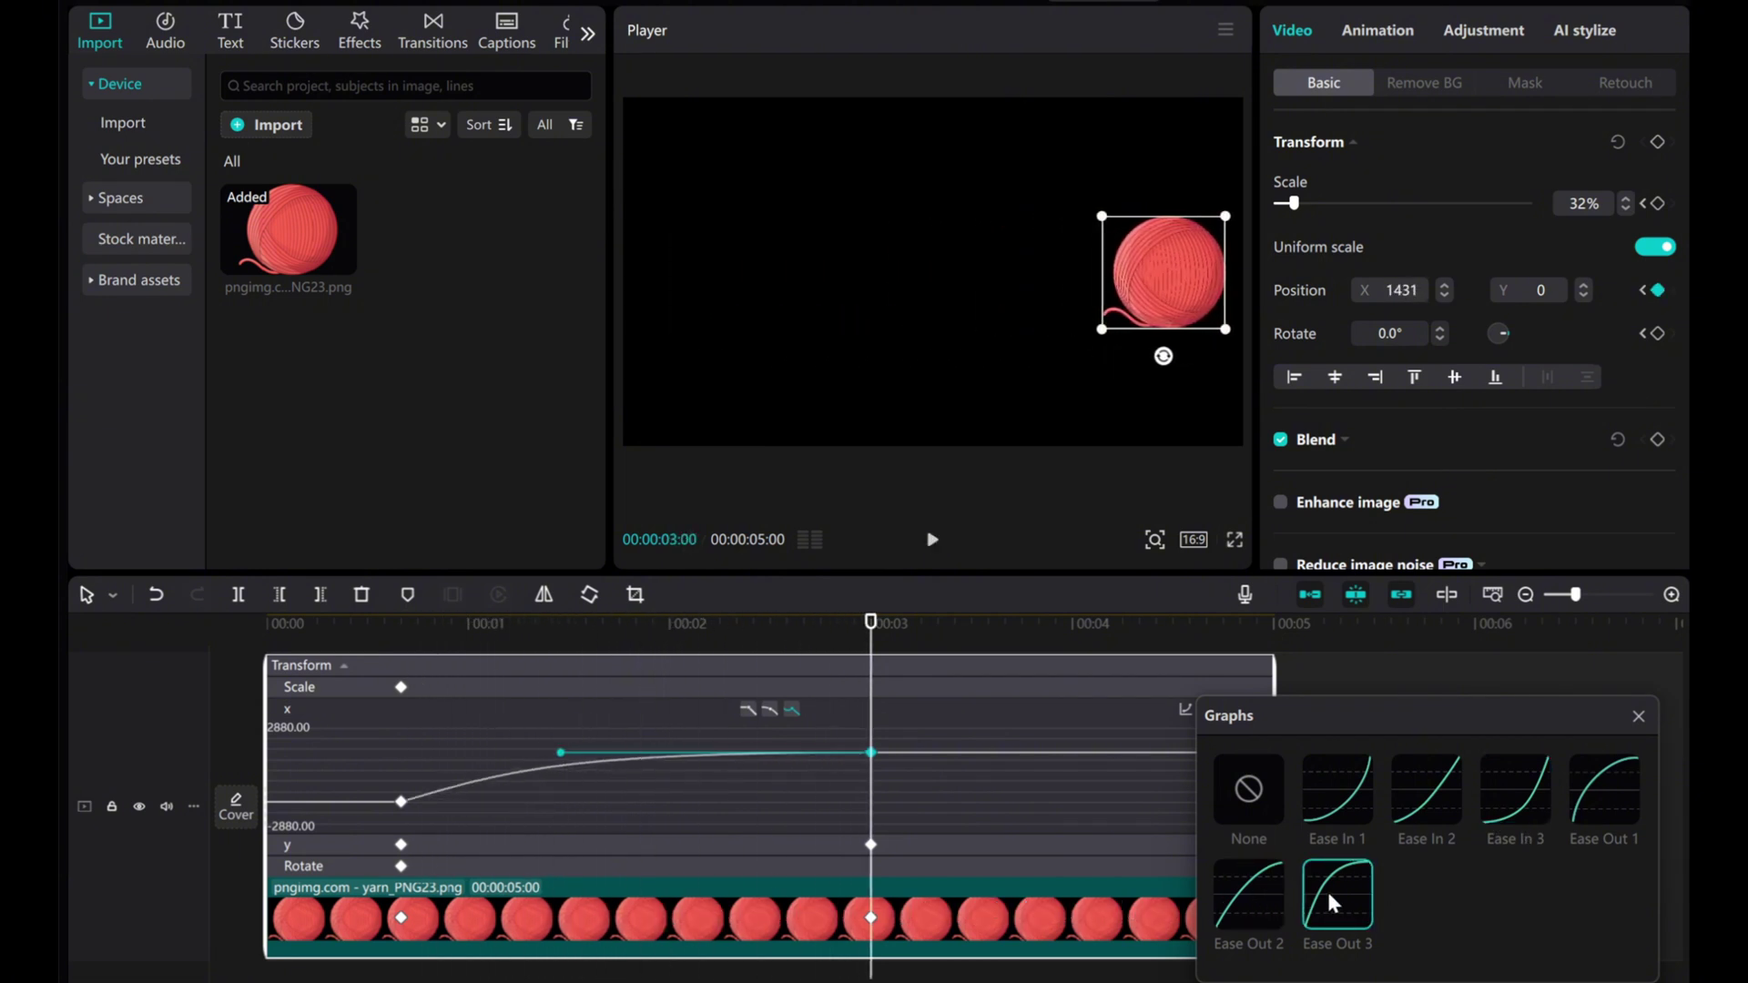
left_click(1500, 813)
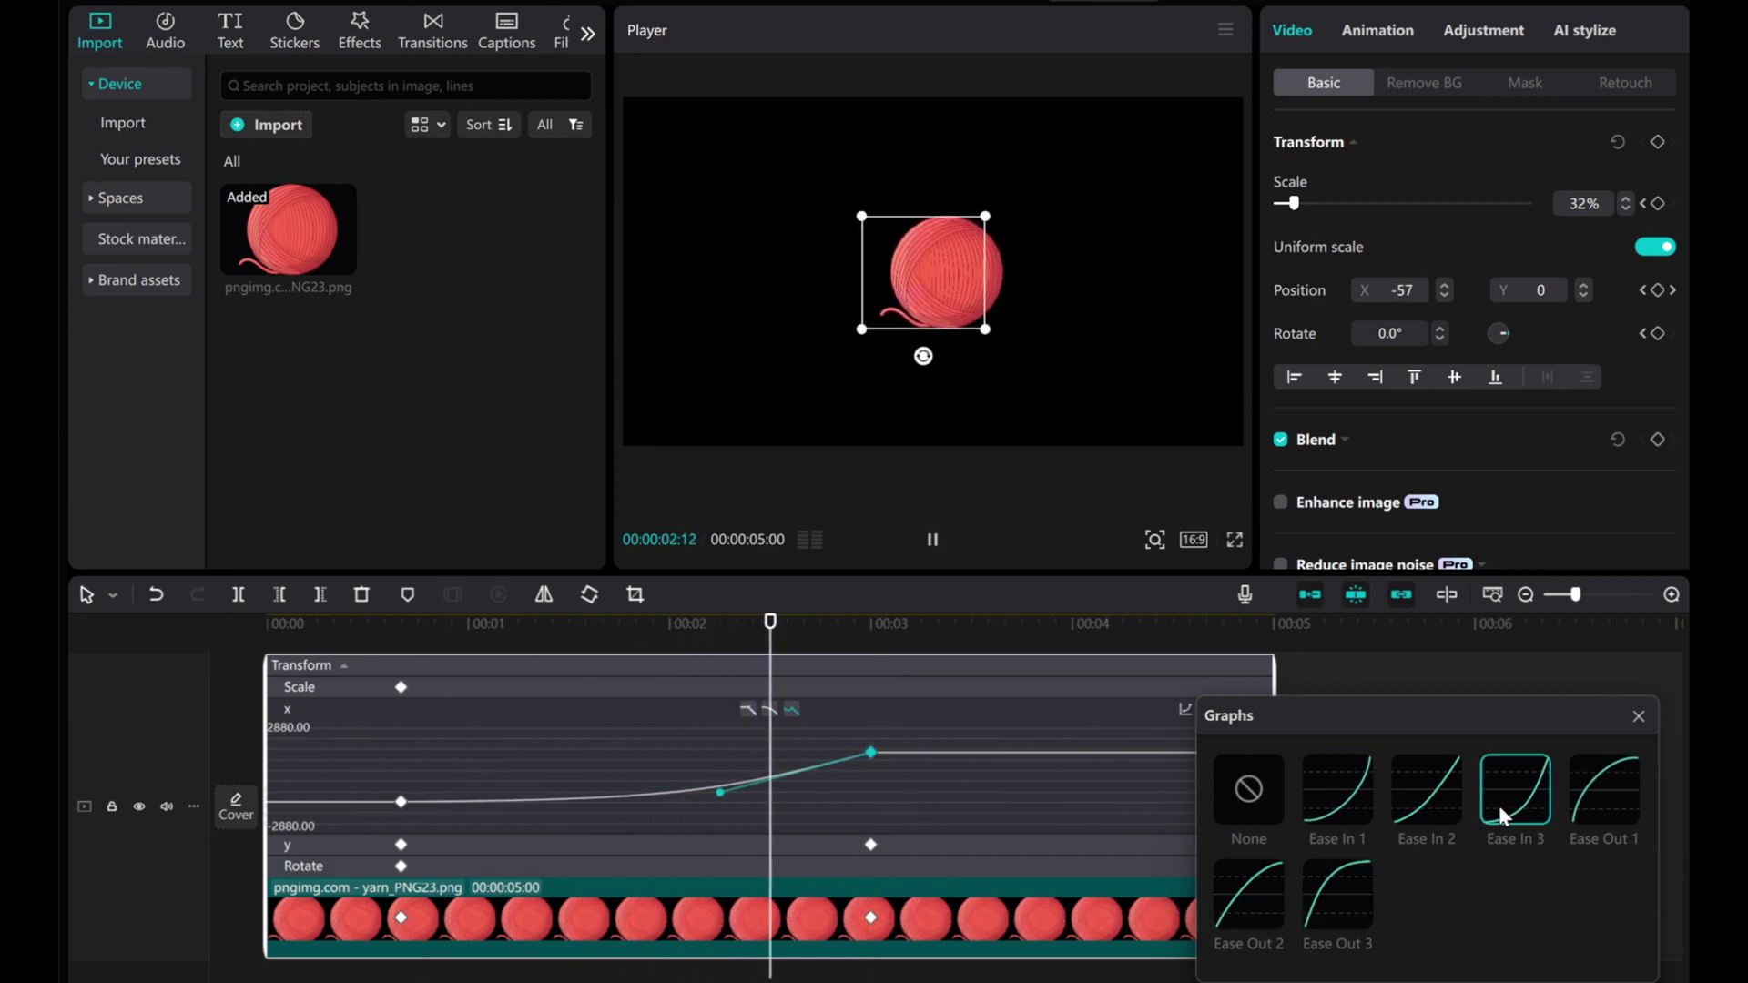
left_click(1638, 717)
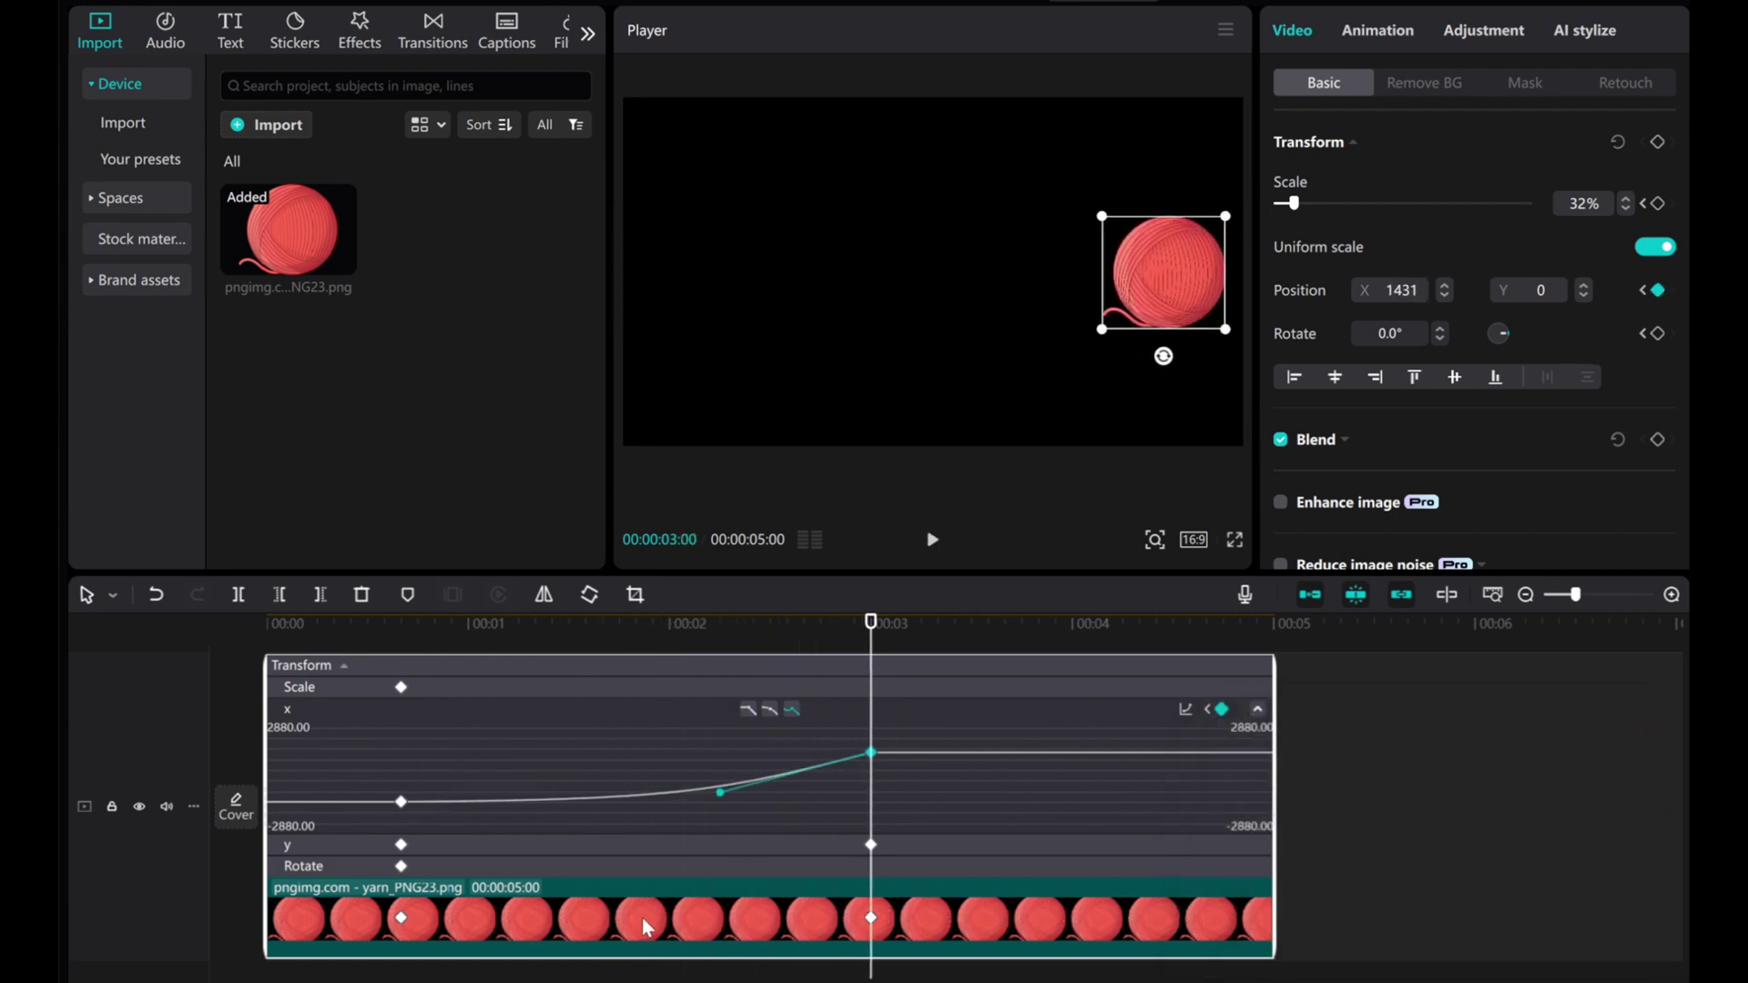
Hide the keyframe lanes and play the eased slide back from the clip start twice.
right_click(665, 914)
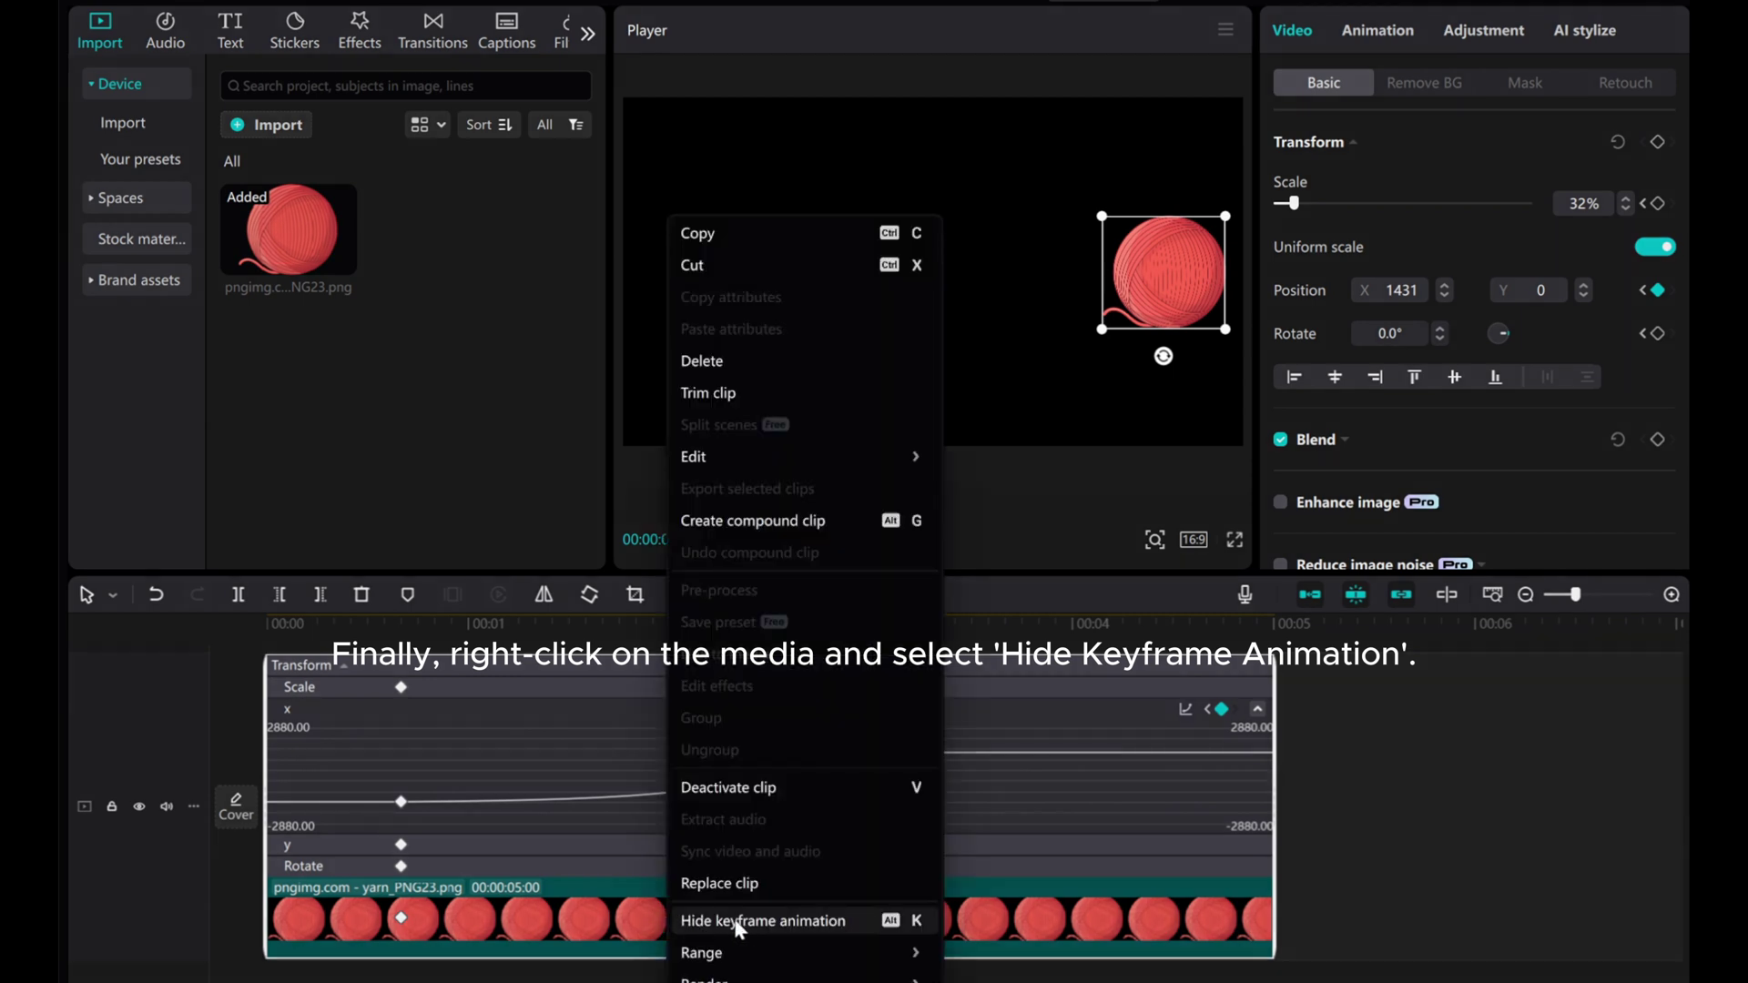
left_click(770, 923)
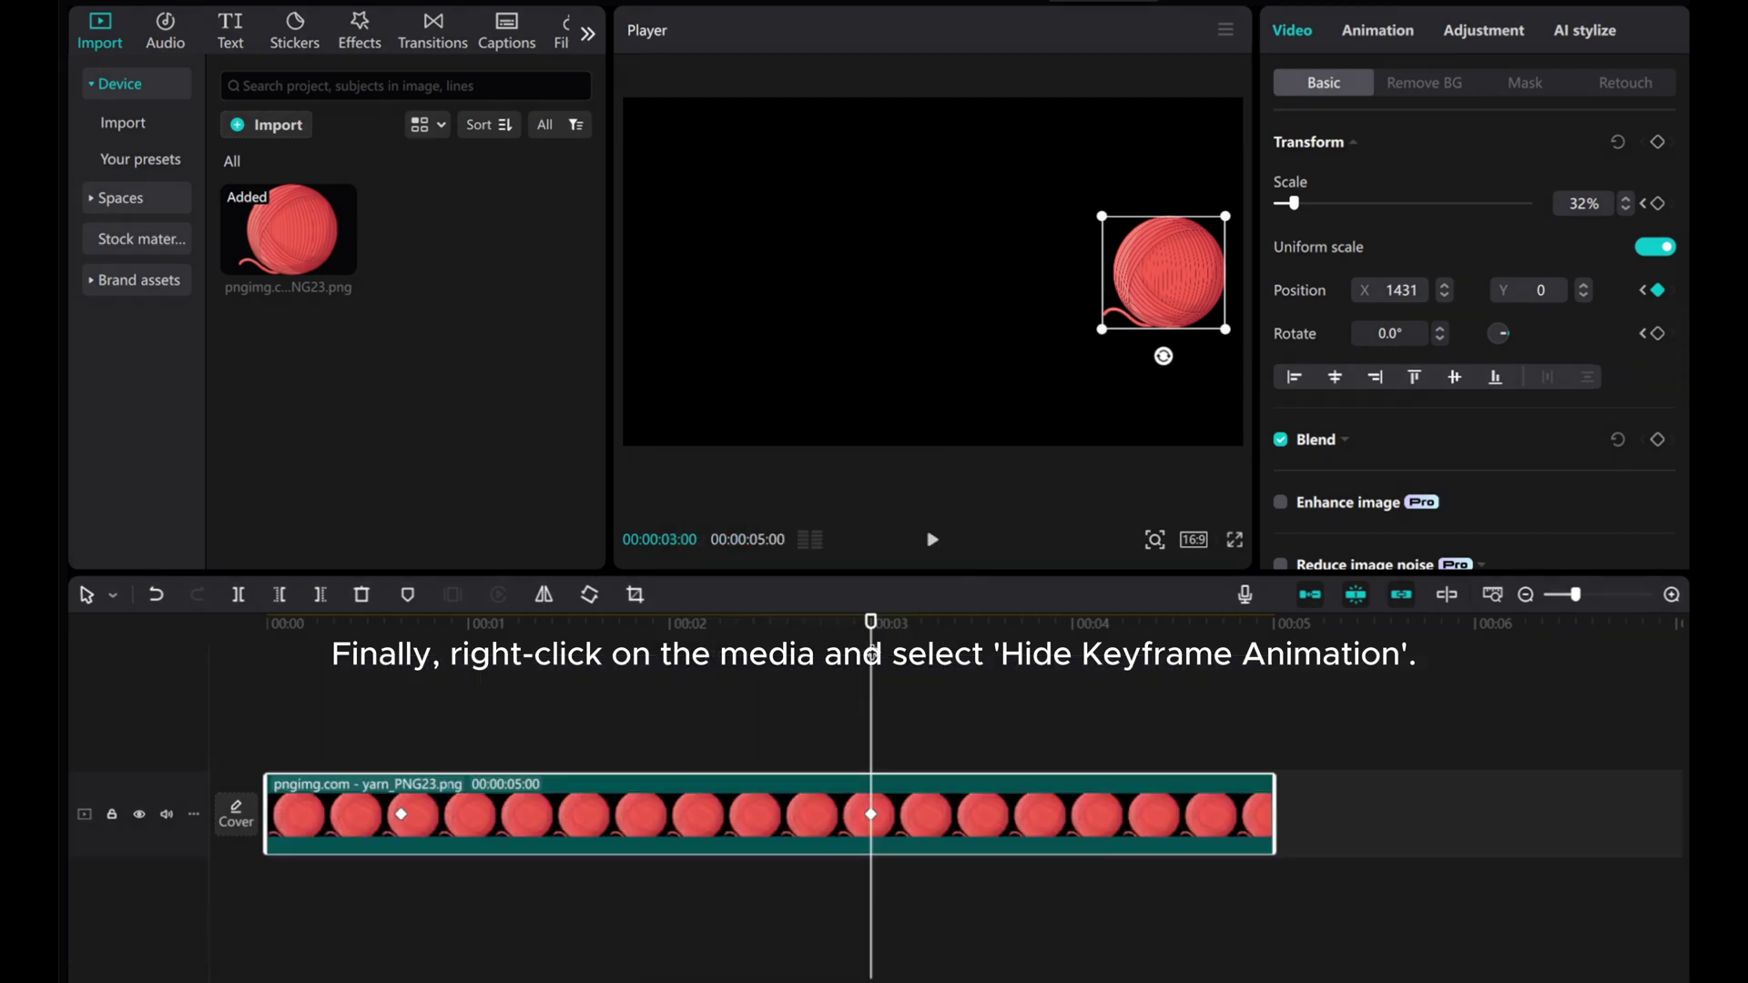
left_click_drag(872, 652, 316, 655)
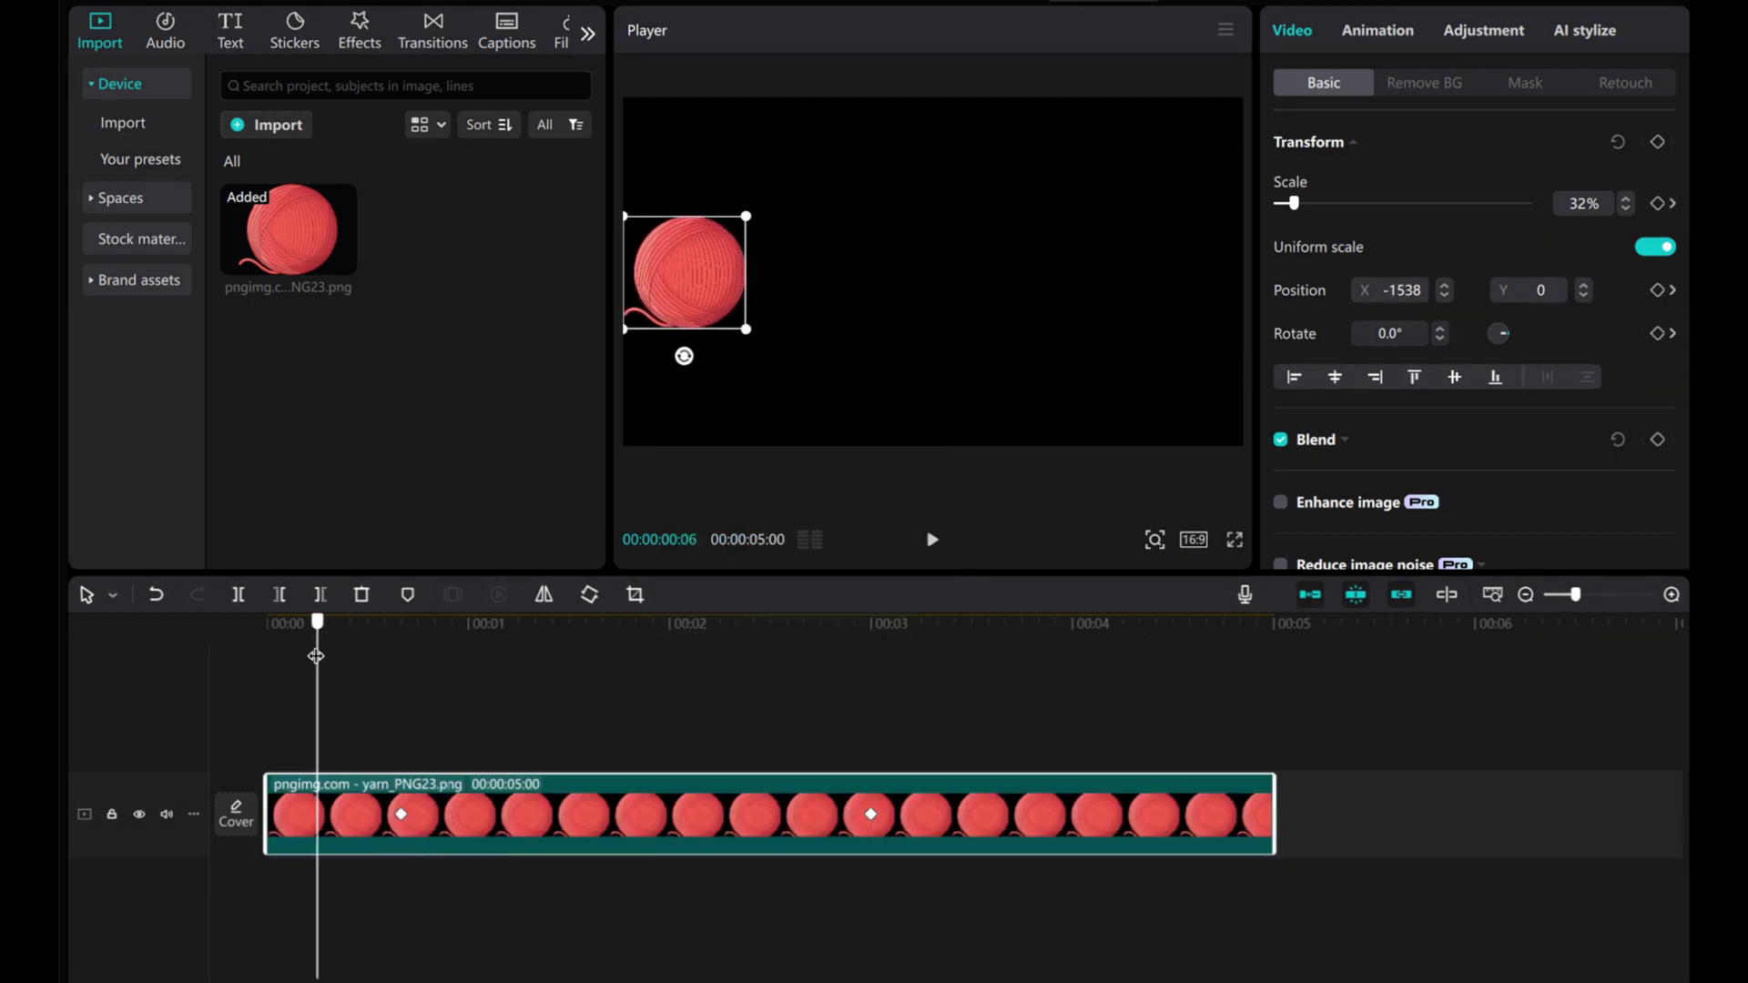
left_click(933, 543)
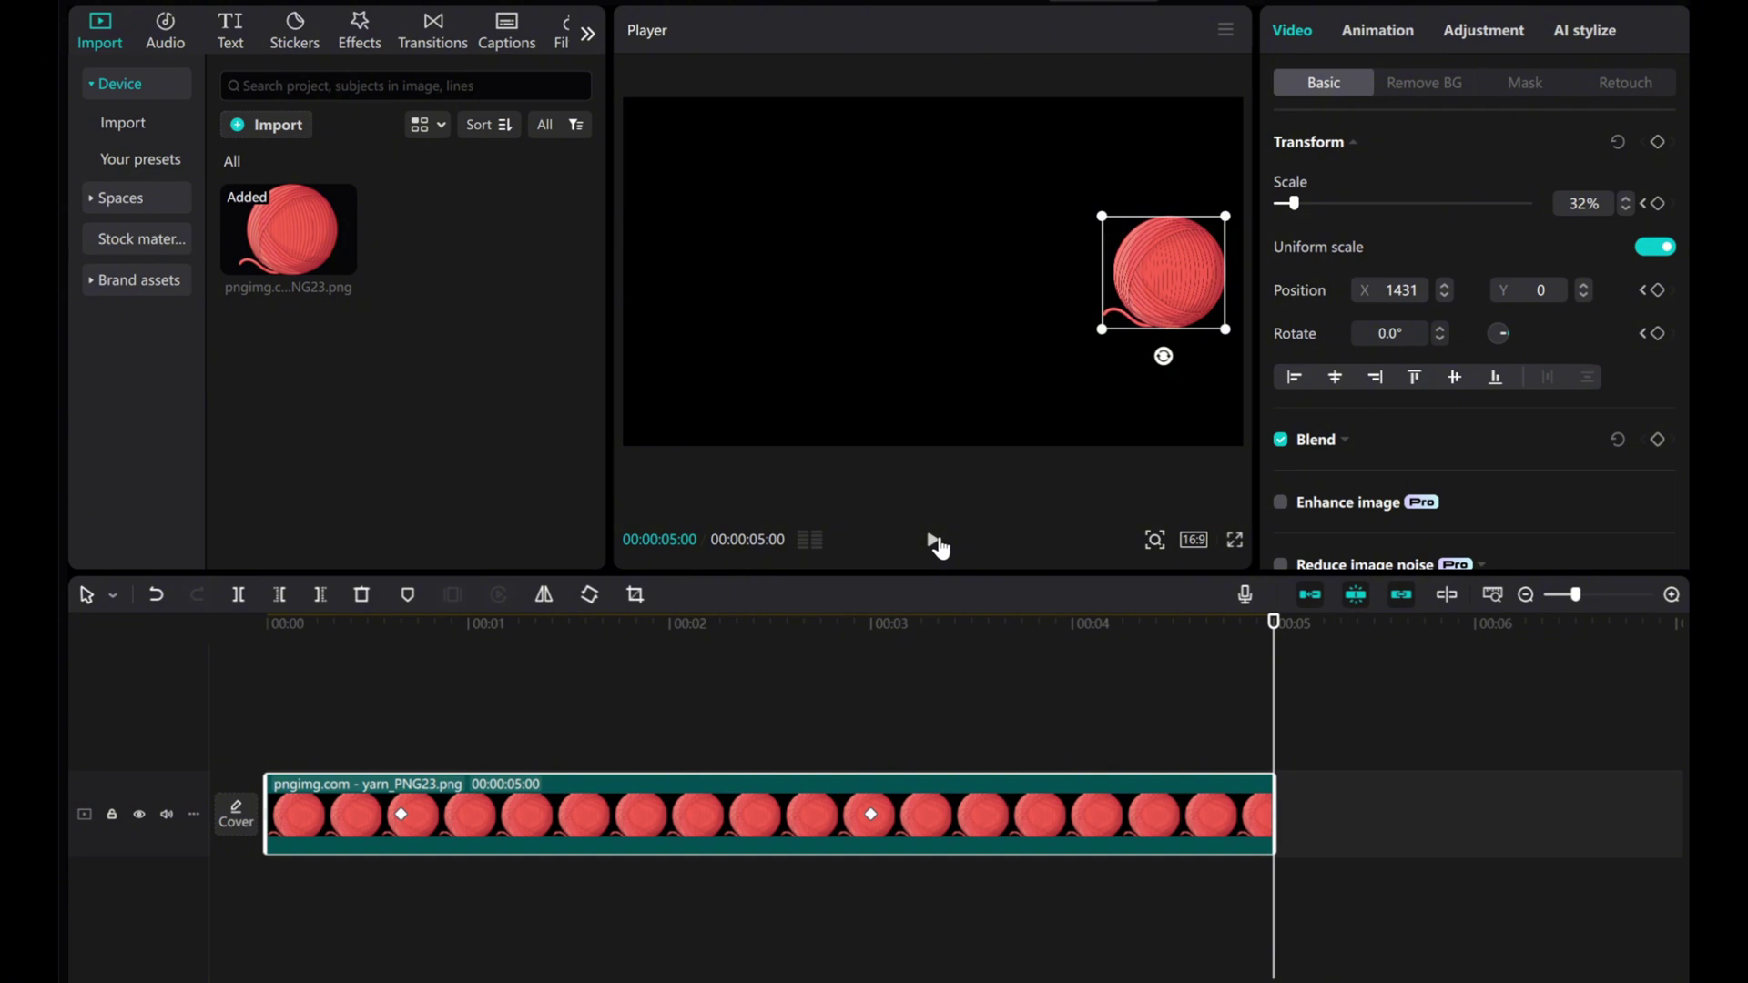
left_click_drag(301, 623, 267, 623)
left_click(932, 540)
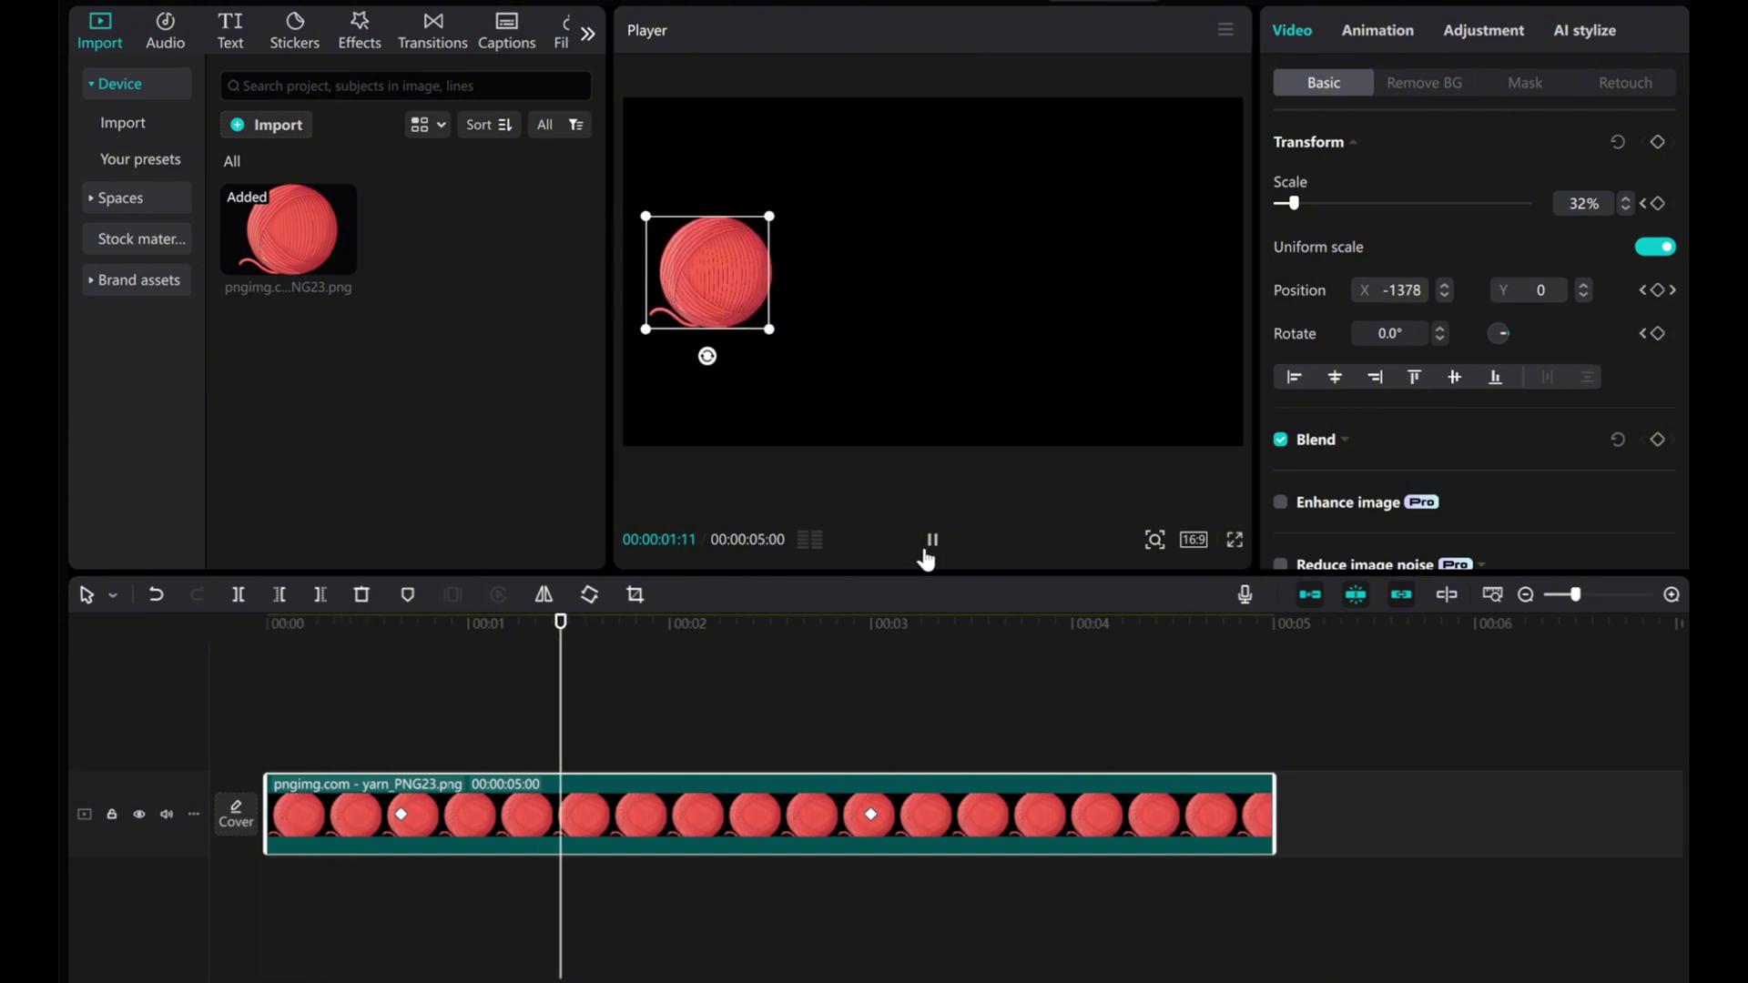